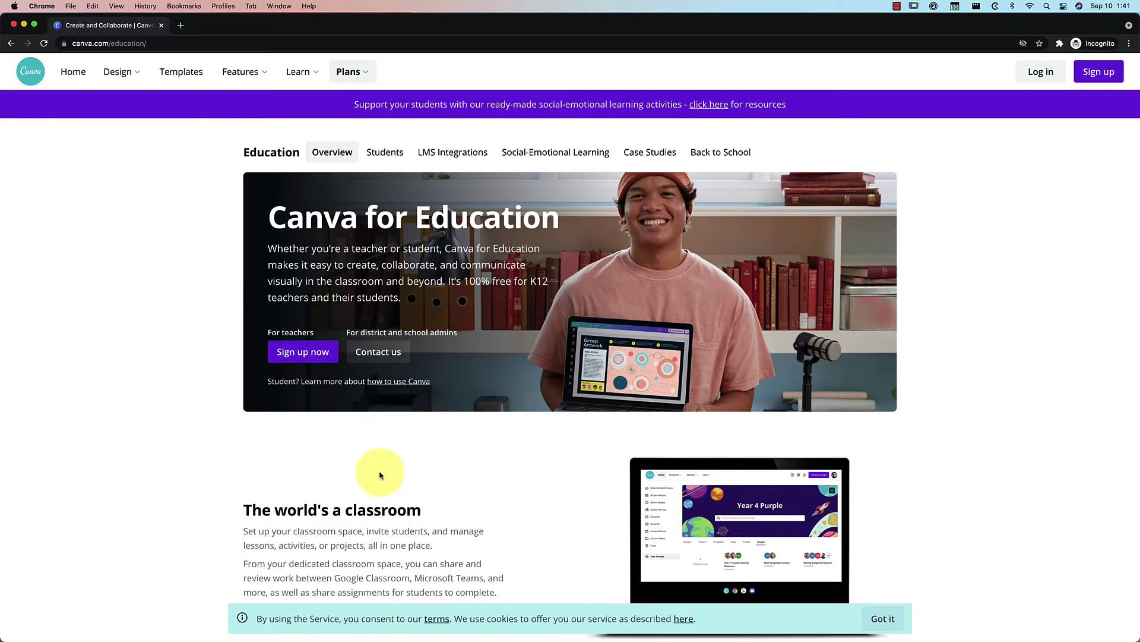
# Step: Scroll down the Canva for Education page to browse its content
pyautogui.scroll(-6, 378, 472)
pyautogui.scroll(-2, 377, 473)
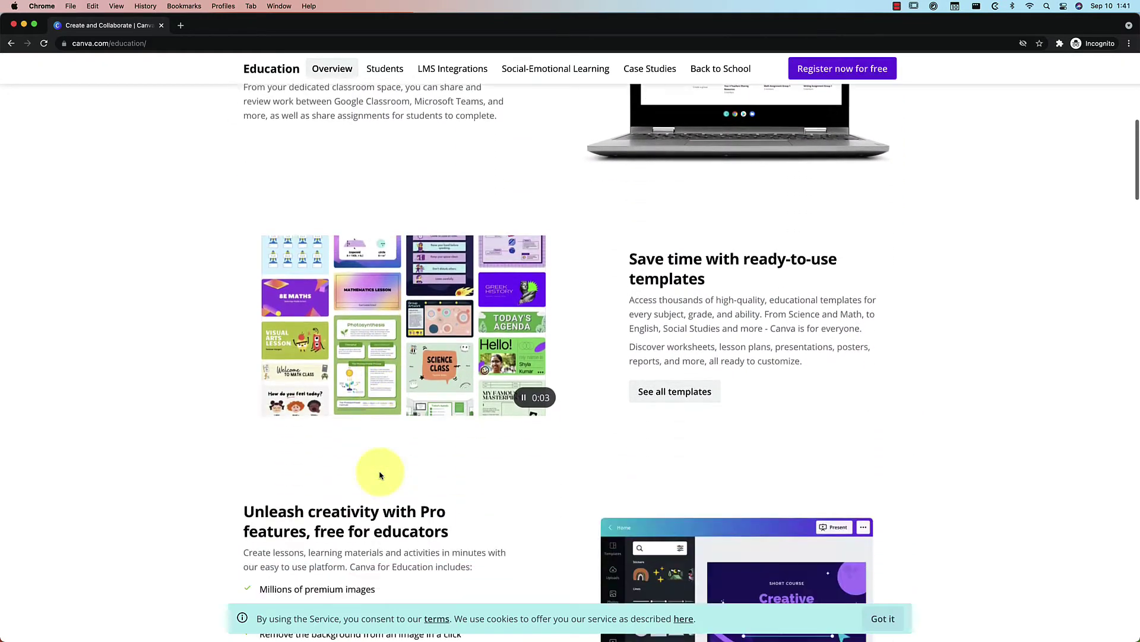
pyautogui.scroll(-2, 378, 473)
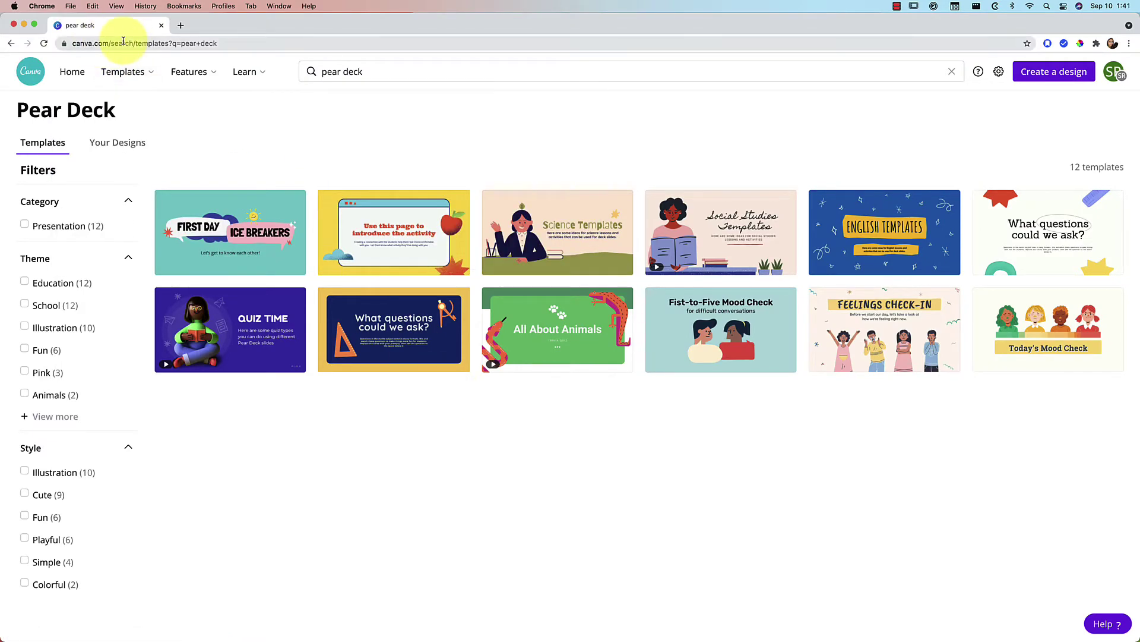
# Step: Rerun the 'pear deck' template search from Canva's home page
pyautogui.click(376, 74)
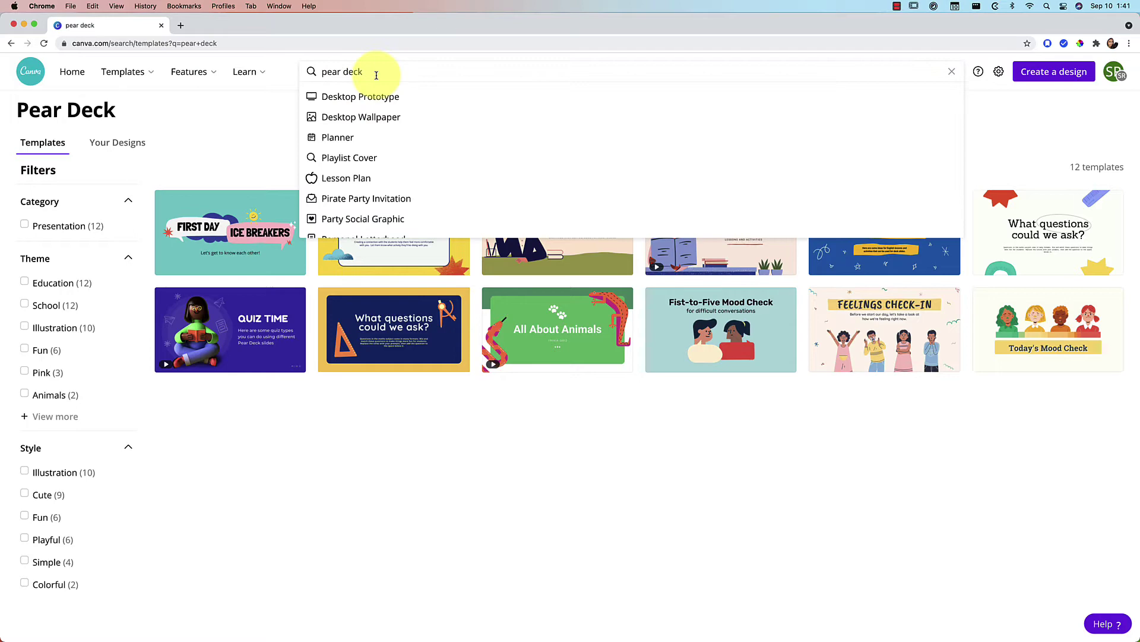
pyautogui.click(30, 71)
pyautogui.moveTo(246, 71)
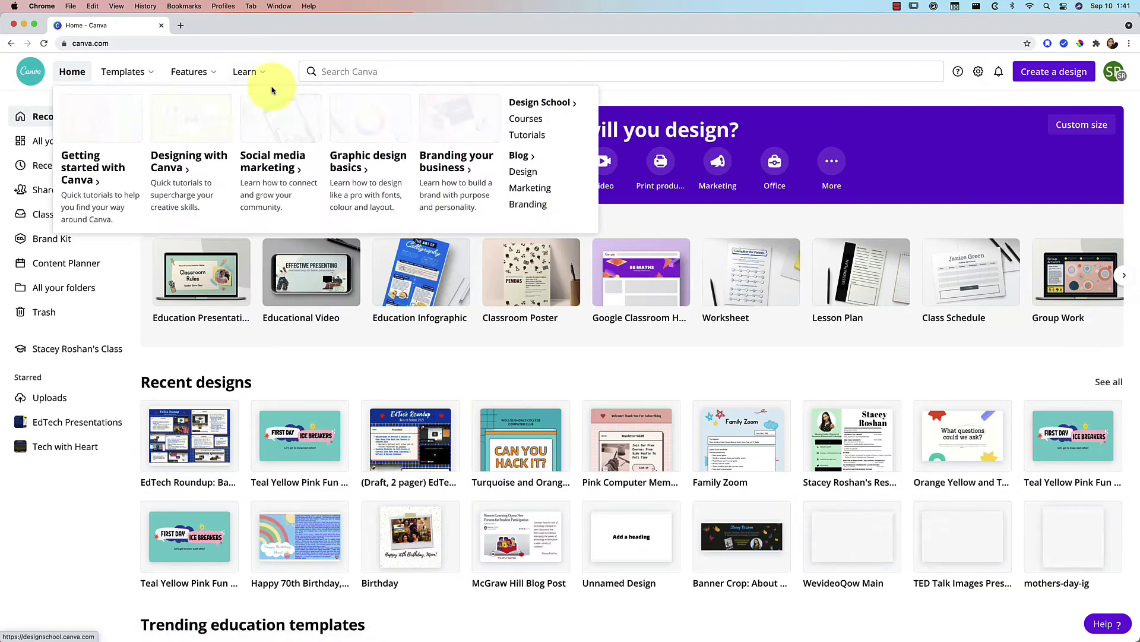
pyautogui.click(325, 71)
pyautogui.write('pea')
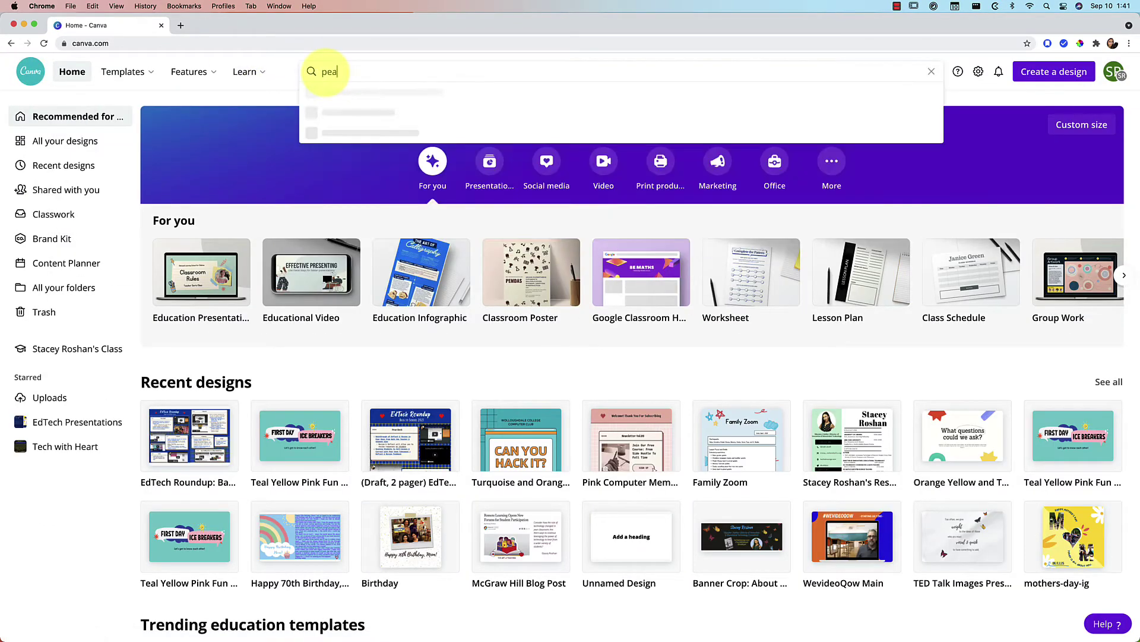
pyautogui.write('r deck')
pyautogui.press('Return')
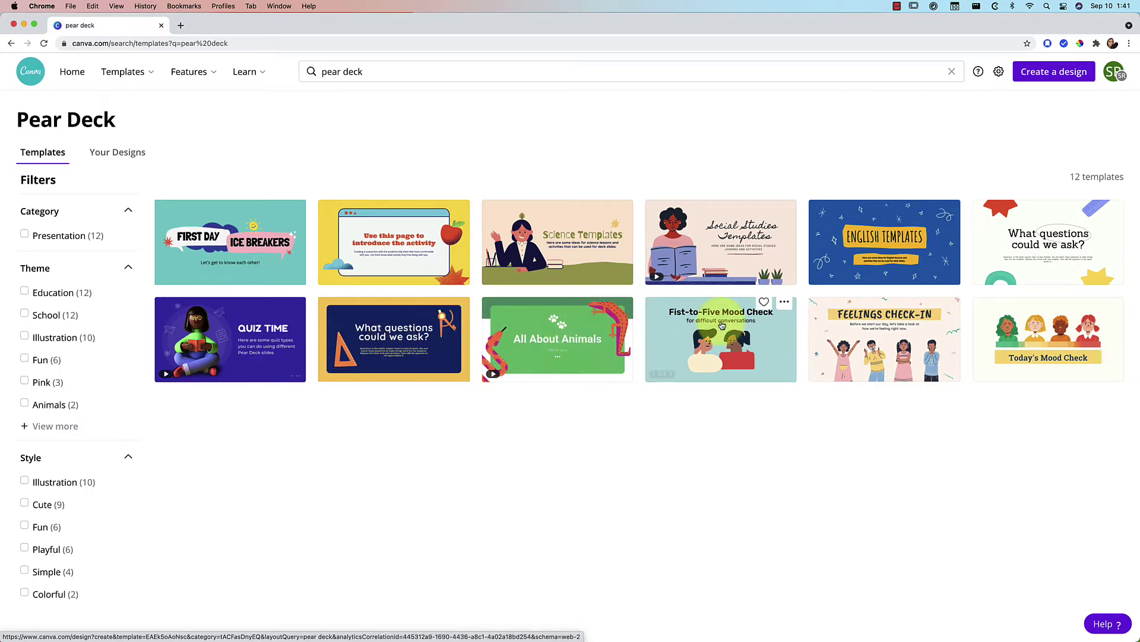
pyautogui.moveTo(1048, 340)
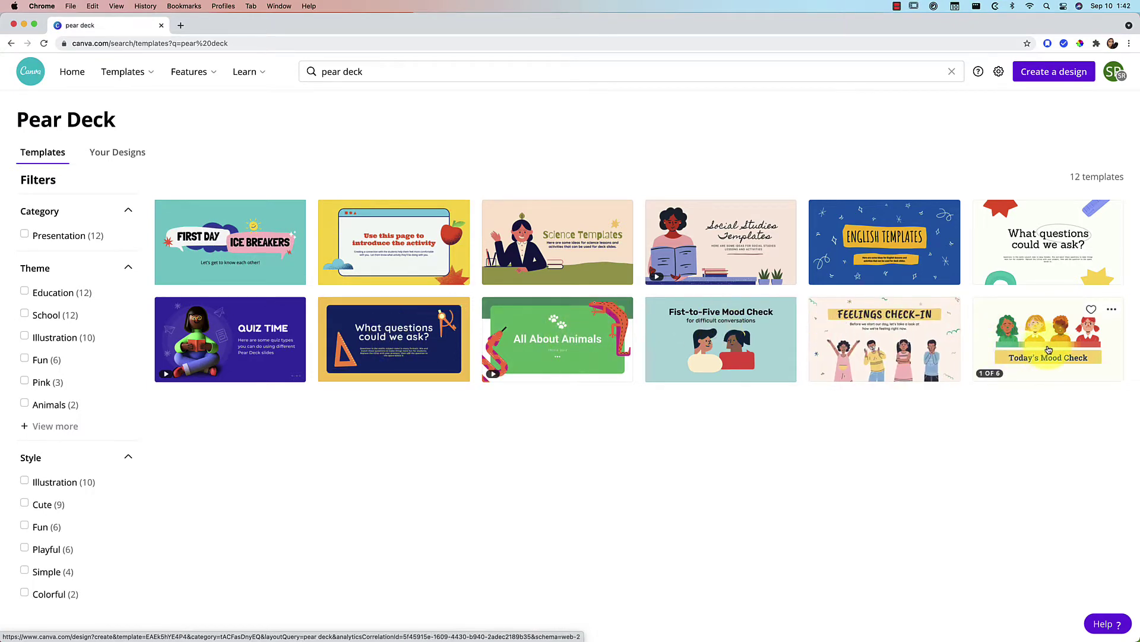
# Step: Open Today's Mood Check and inspect slide 2 and slide 3's draggable marker
pyautogui.click(1068, 356)
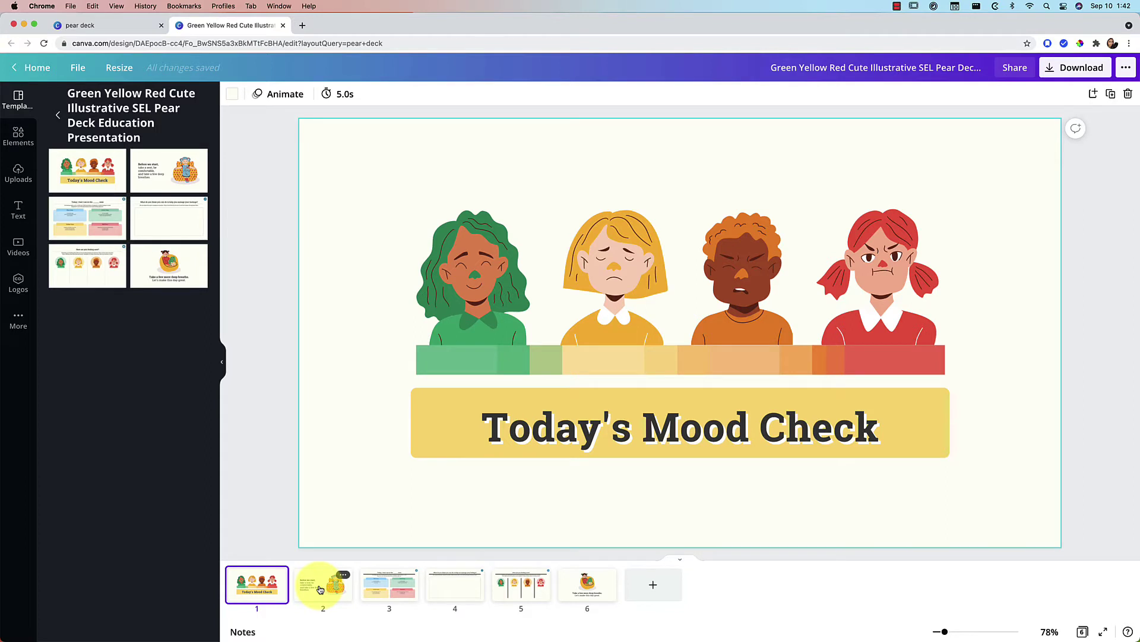
pyautogui.click(320, 590)
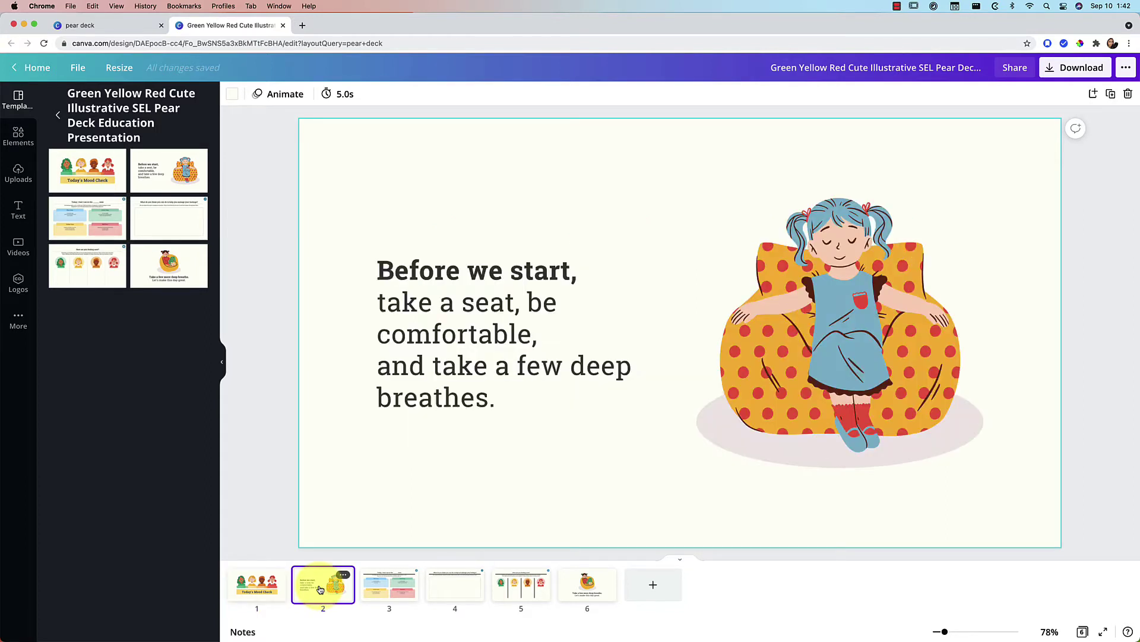
pyautogui.click(497, 350)
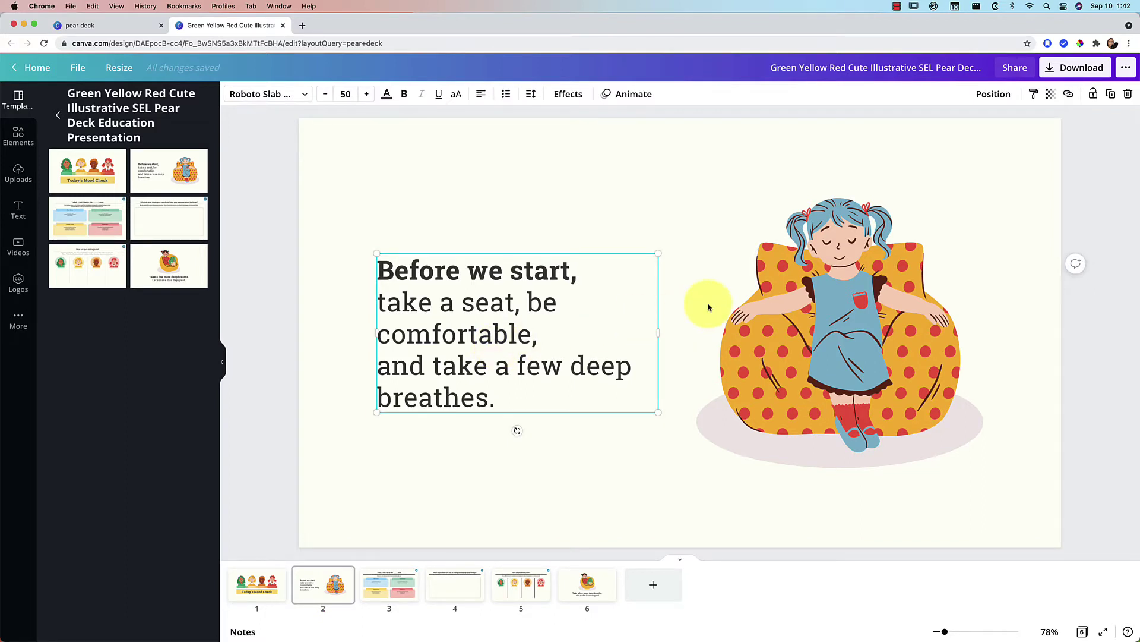
pyautogui.click(382, 592)
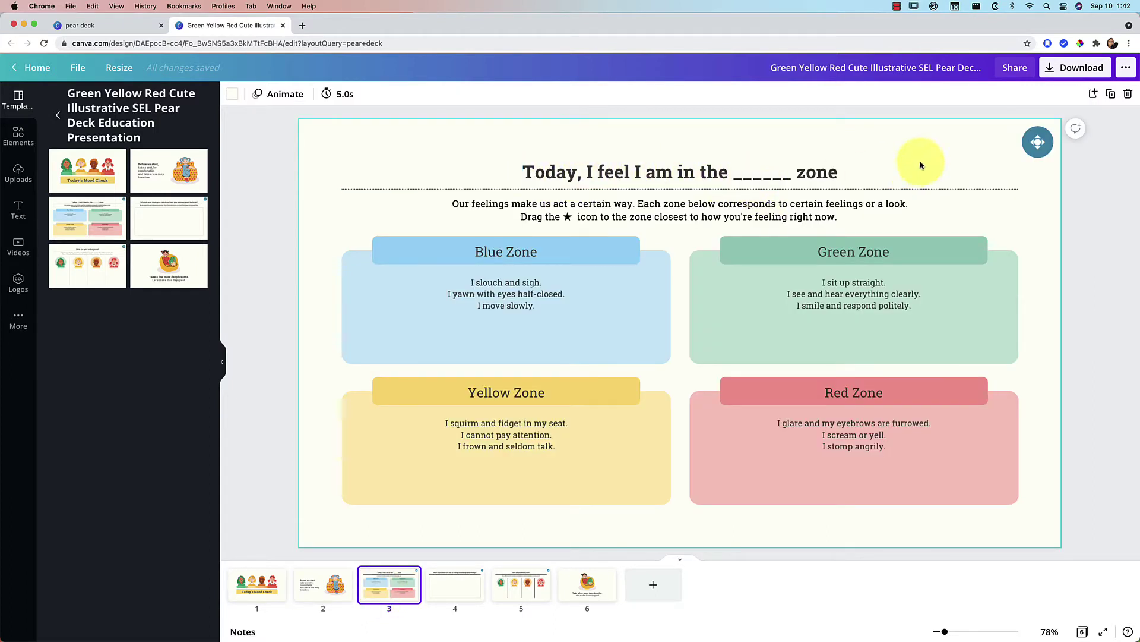
pyautogui.click(1035, 148)
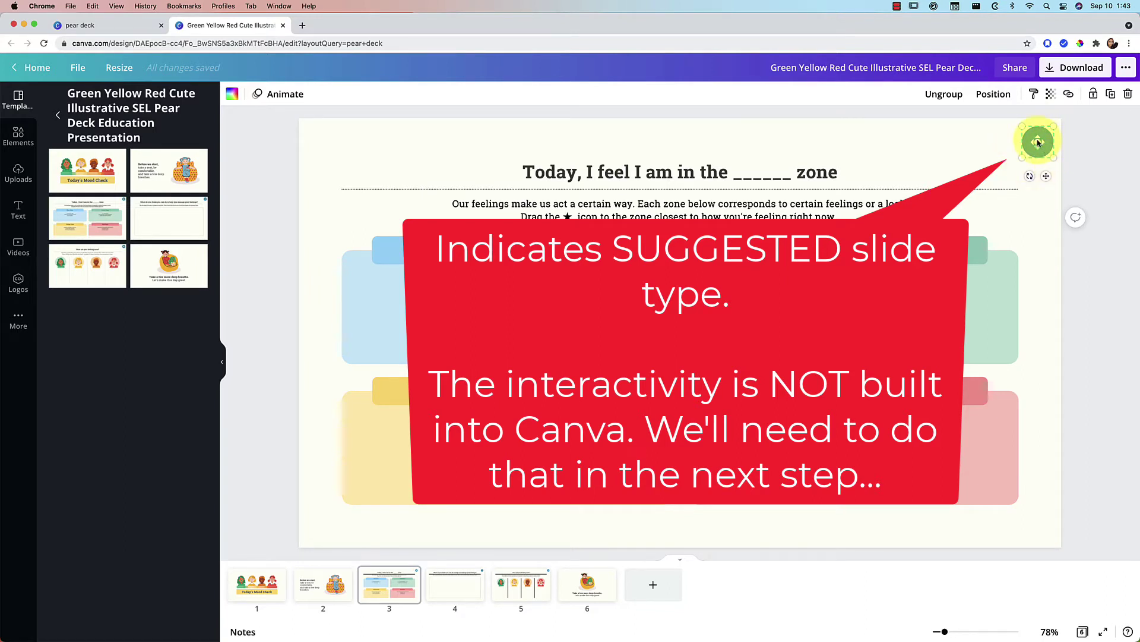
pyautogui.click(1039, 142)
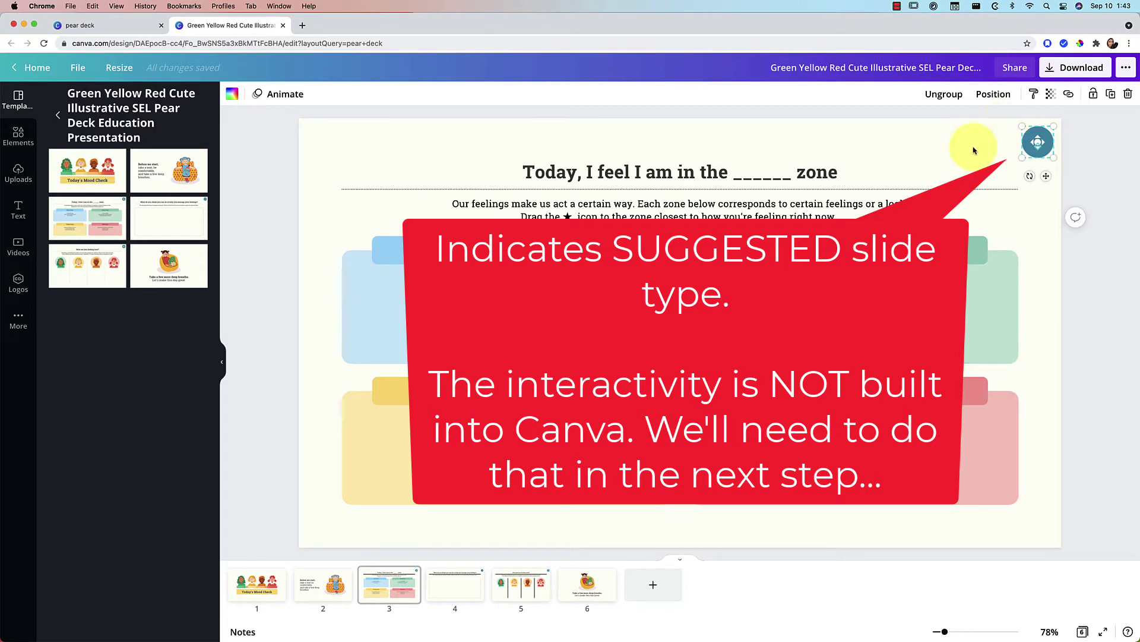
# Step: Review slides 4 and 5, ending on the slide 4 drawing question
pyautogui.click(455, 588)
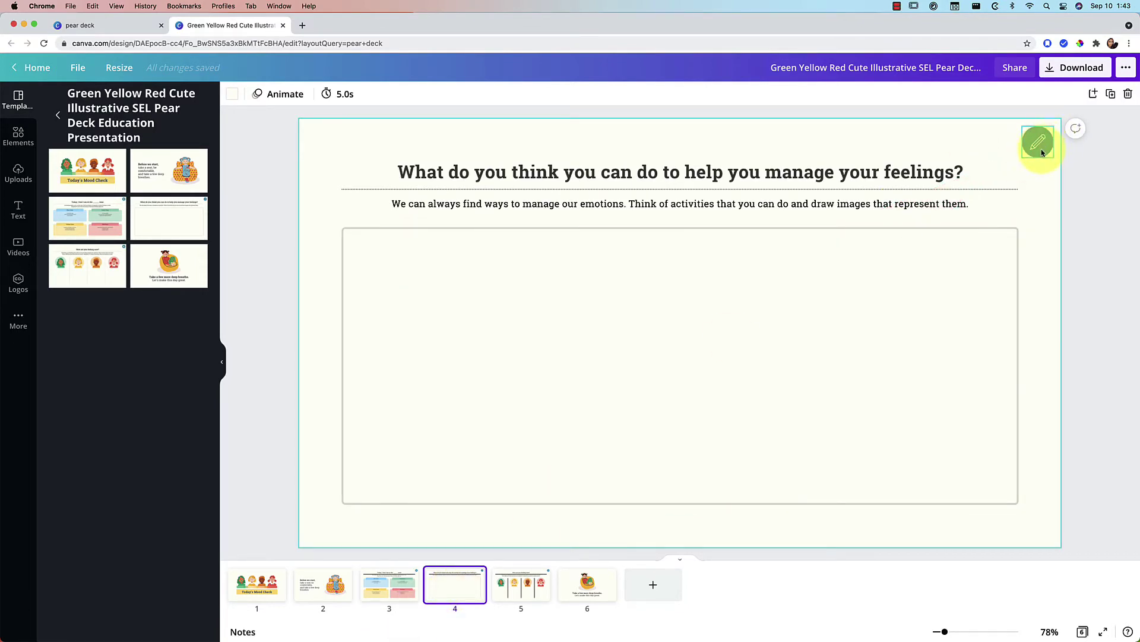
pyautogui.click(522, 599)
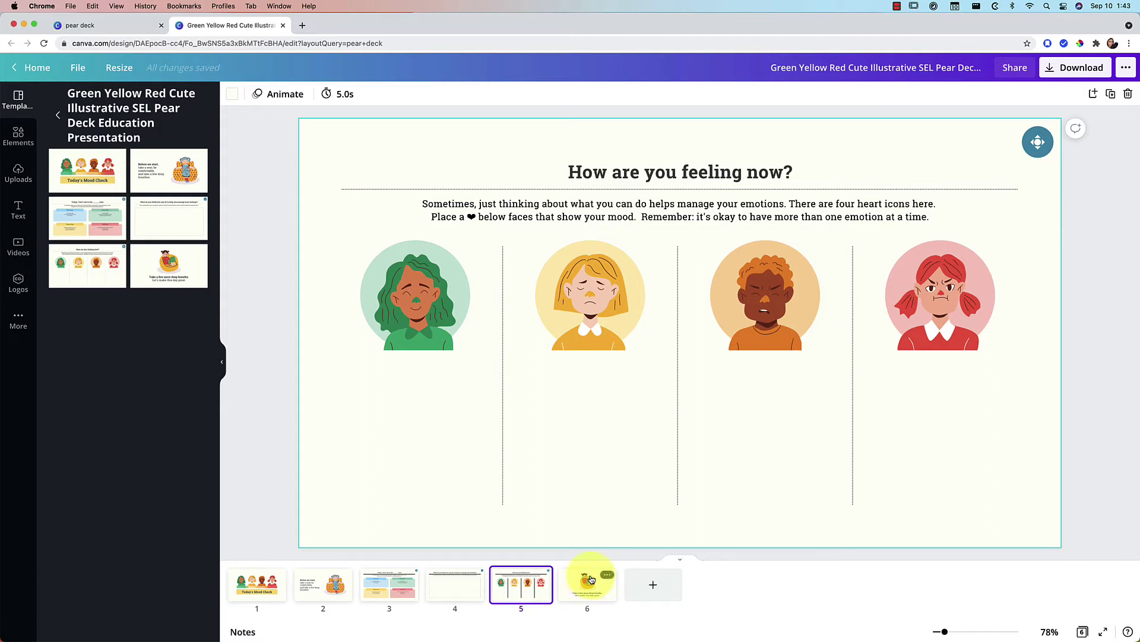
pyautogui.moveTo(587, 584)
pyautogui.click(460, 585)
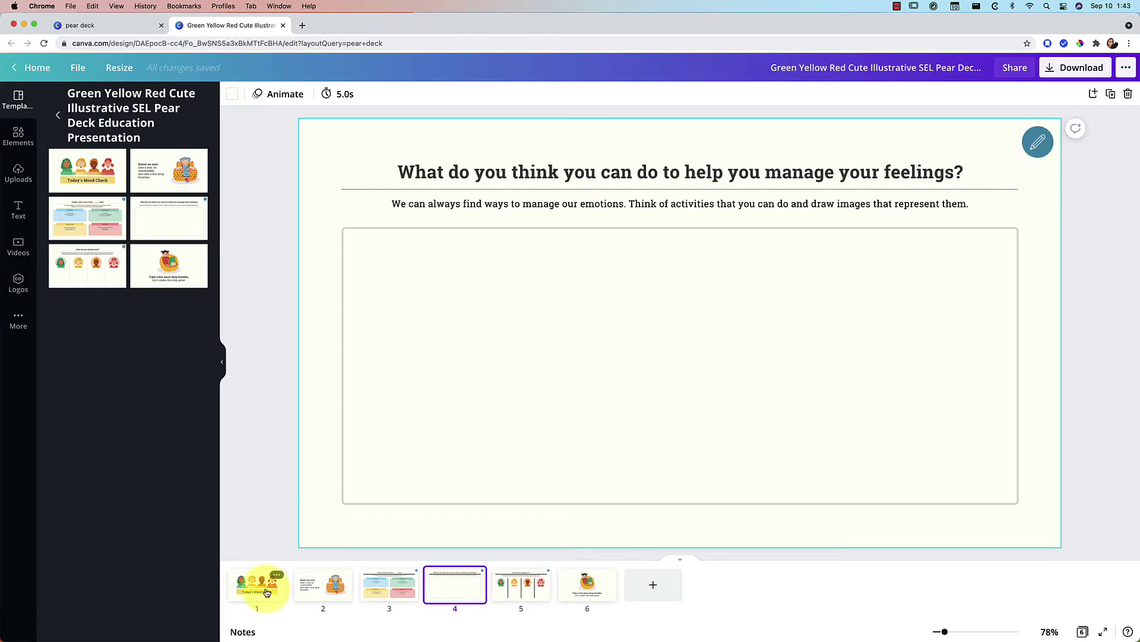
# Step: Add a seventh page and search Elements for 'exciting' graphics
pyautogui.click(660, 593)
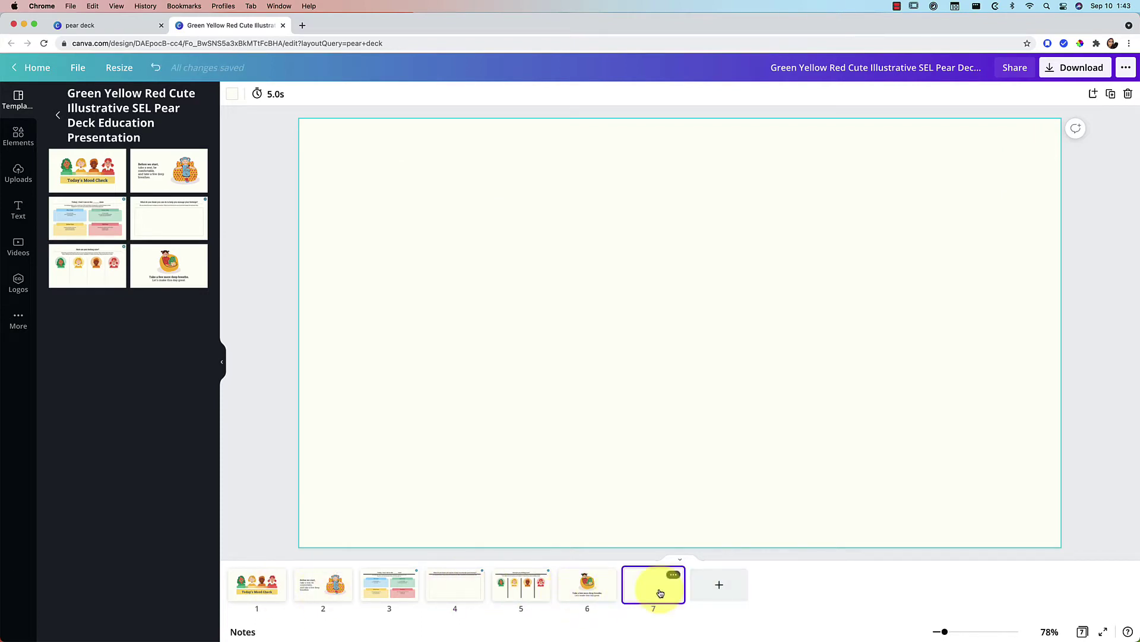
pyautogui.click(18, 137)
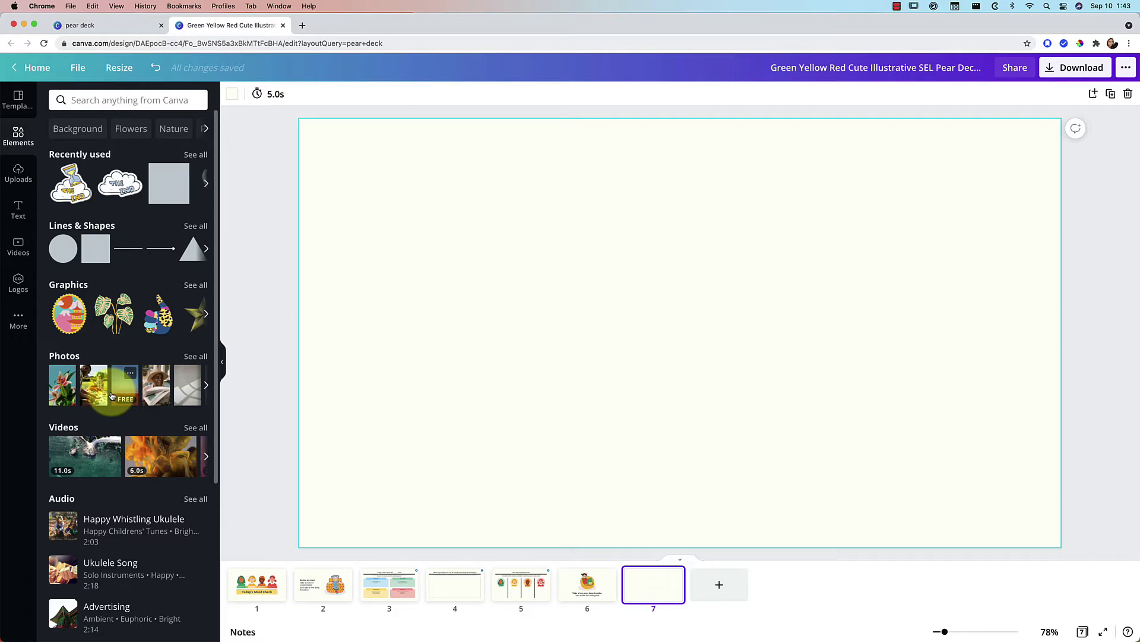
pyautogui.click(179, 100)
pyautogui.write('exciting')
pyautogui.press('Return')
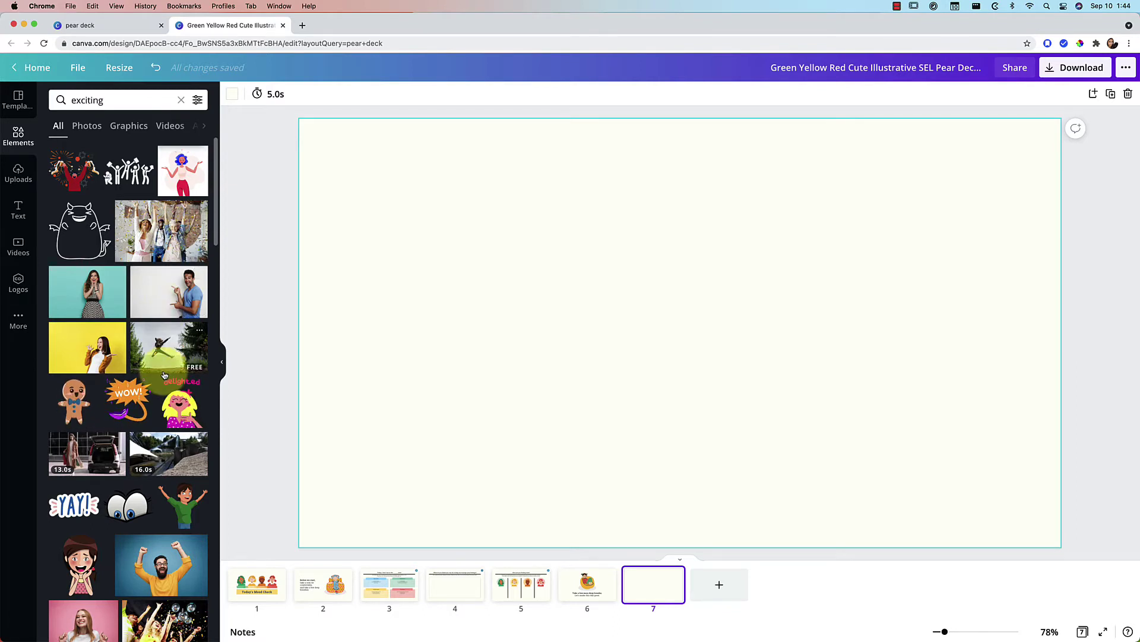
pyautogui.scroll(-1, 170, 398)
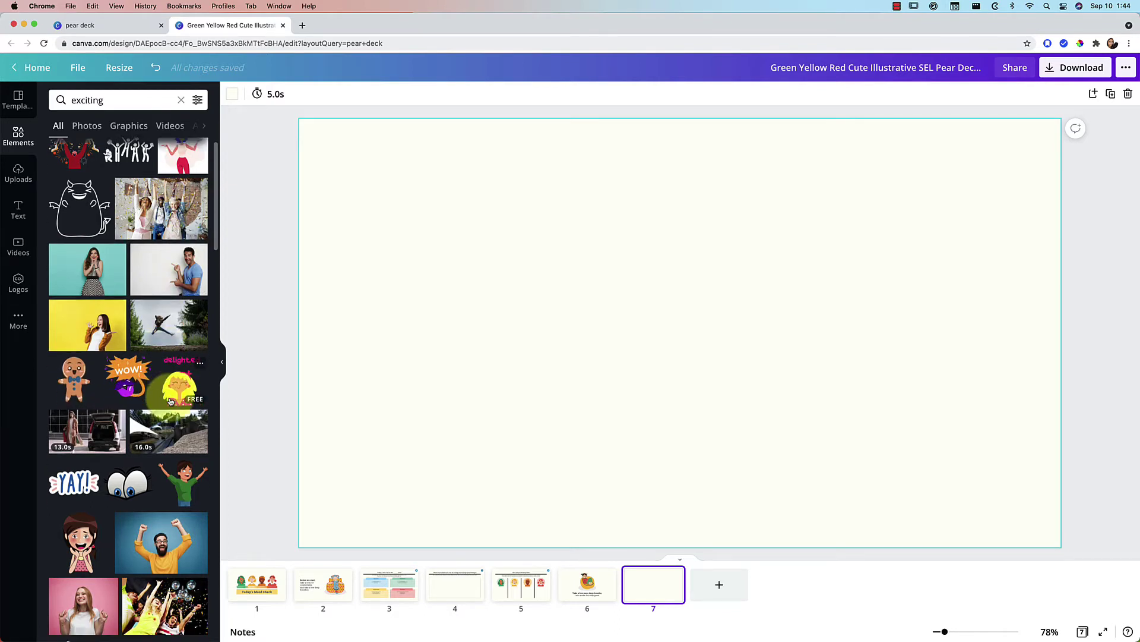
pyautogui.scroll(-1, 170, 403)
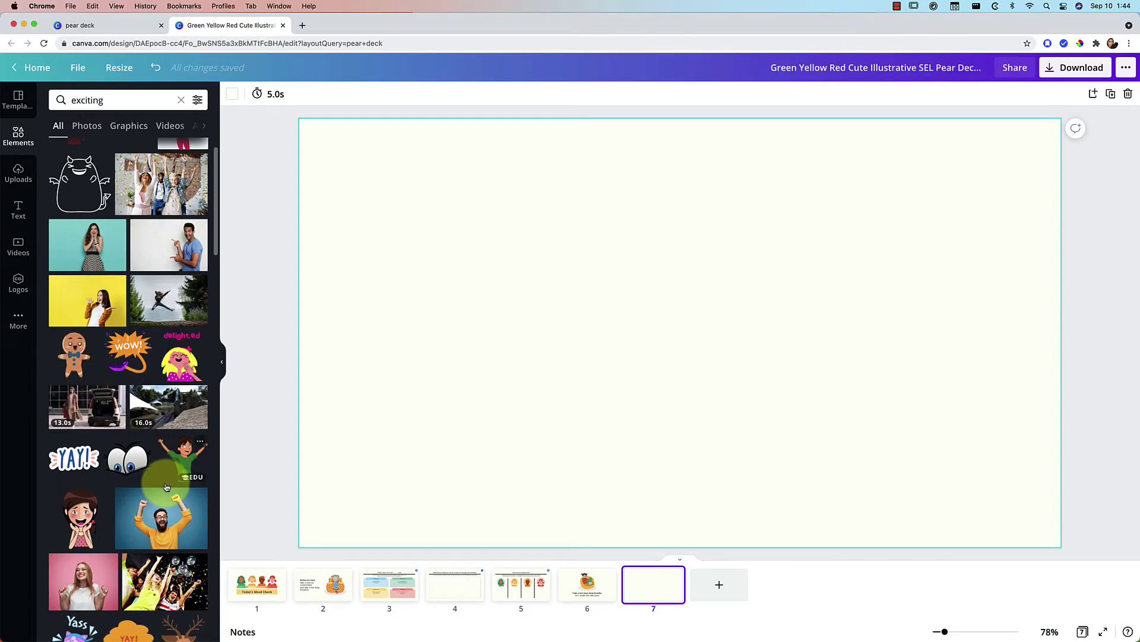
pyautogui.scroll(-3, 166, 488)
# Step: Place the YAY! sticker, shrink it and move it to the upper middle
pyautogui.click(73, 374)
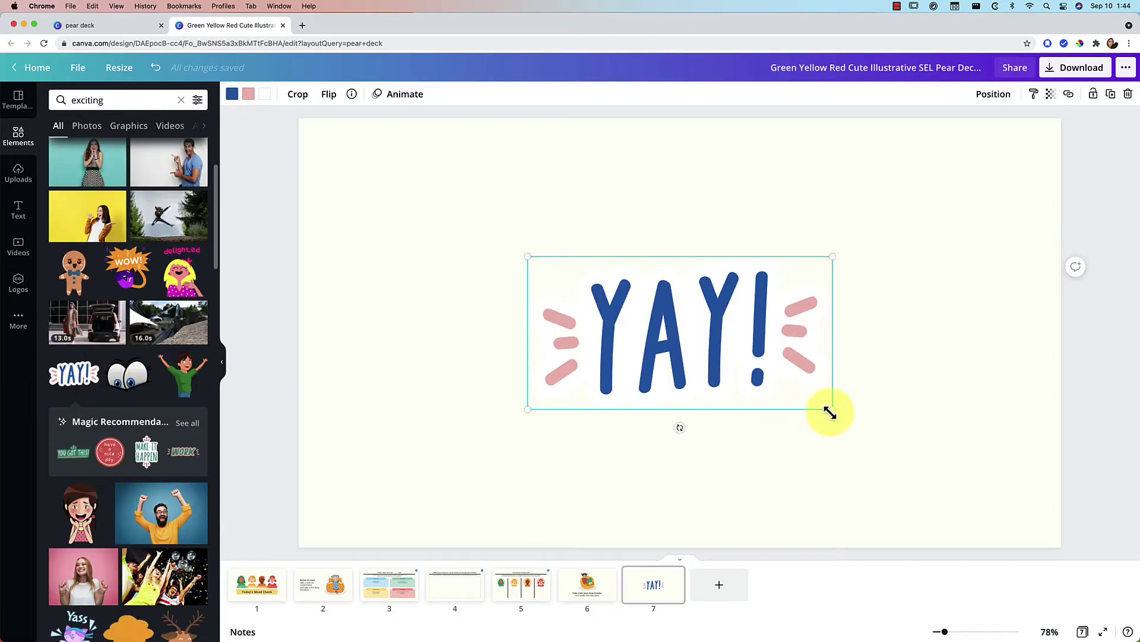
pyautogui.moveTo(829, 409); pyautogui.dragTo(782, 384)
pyautogui.moveTo(667, 323); pyautogui.dragTo(657, 311)
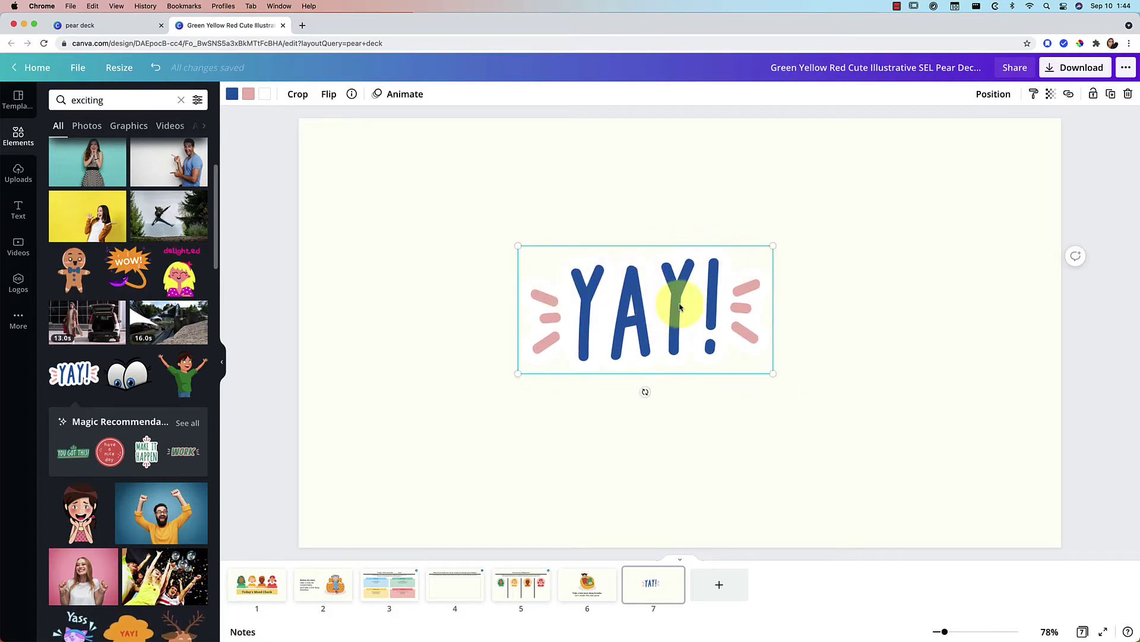
pyautogui.moveTo(681, 306); pyautogui.dragTo(674, 237)
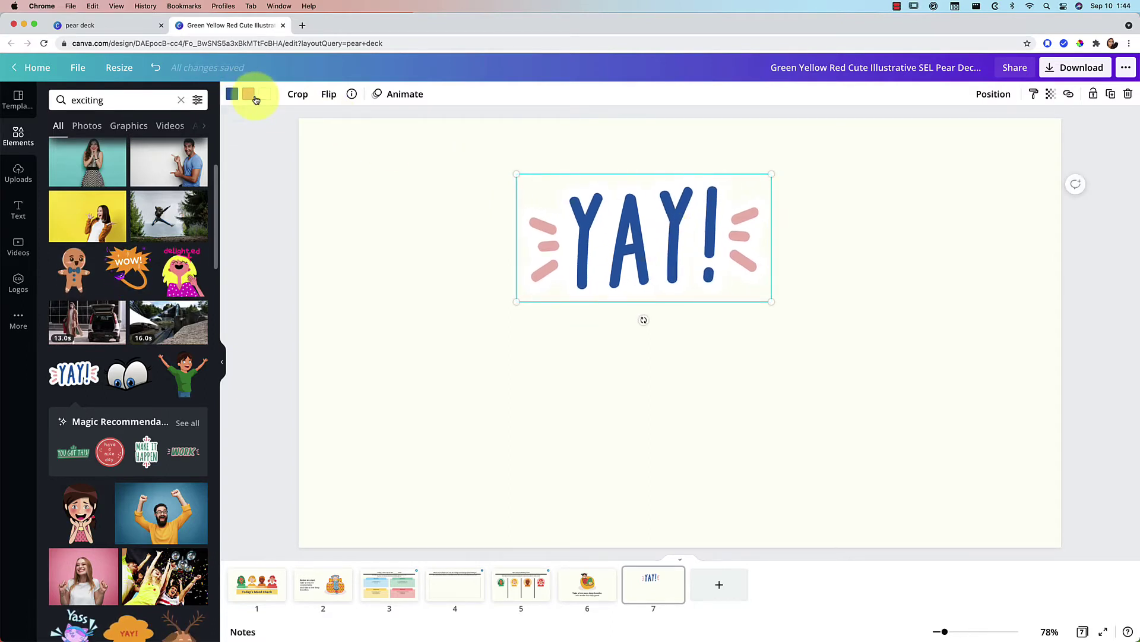
# Step: Add the RODEO ready-made text style below the YAY! sticker
pyautogui.click(18, 223)
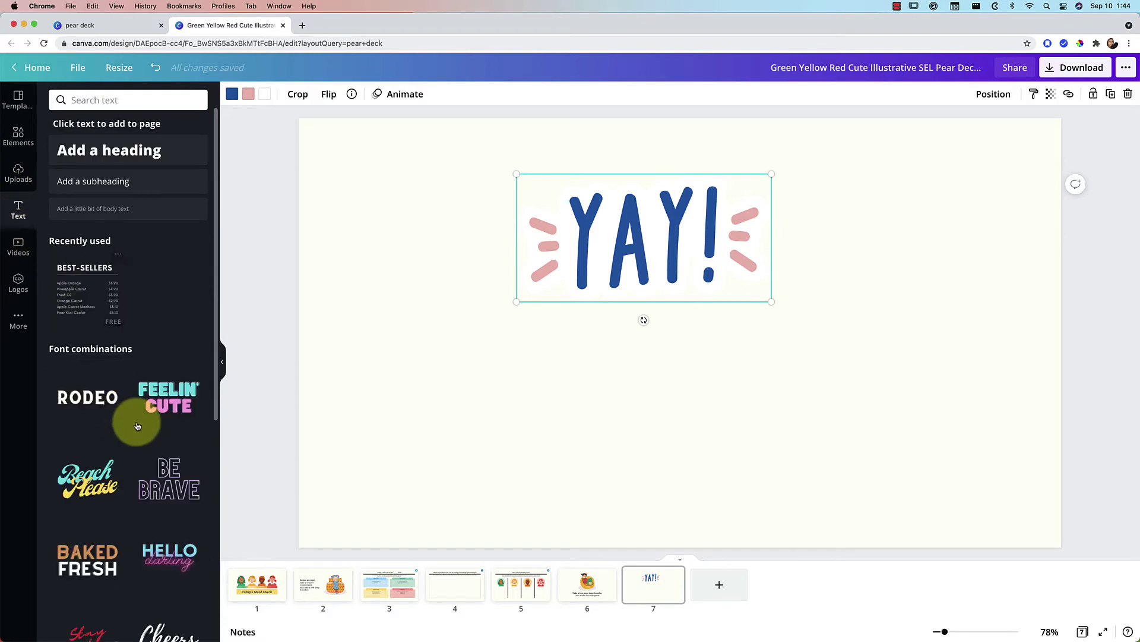
pyautogui.moveTo(137, 426); pyautogui.dragTo(691, 418)
pyautogui.click(618, 249)
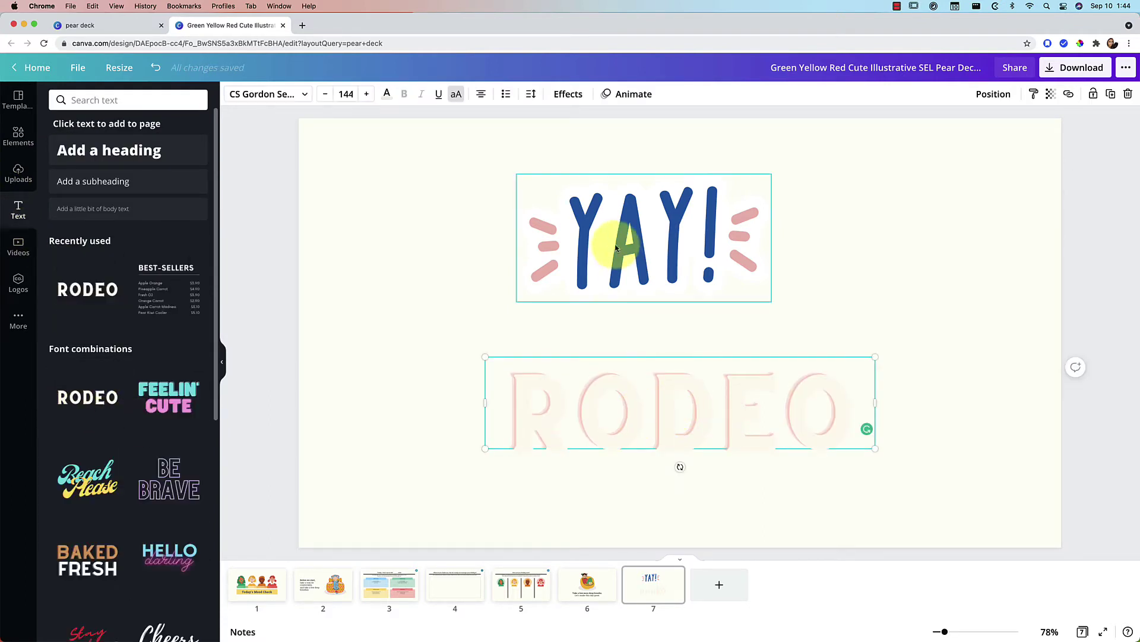
pyautogui.click(618, 437)
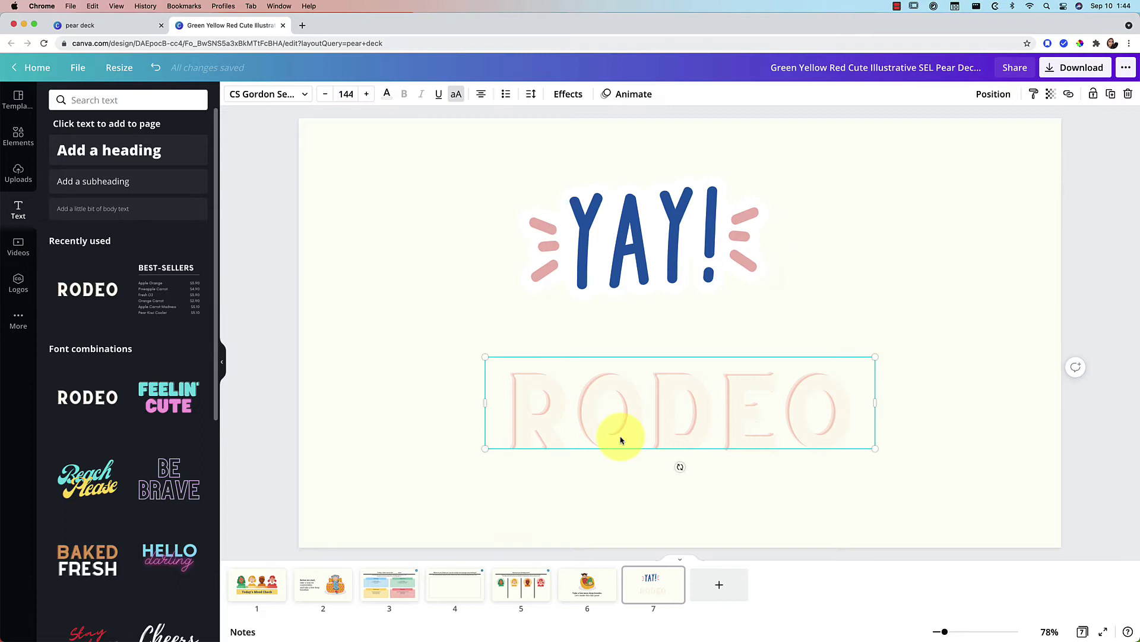
# Step: Try yellow text, undo back to pink THE END!, and align it under YAY!
pyautogui.click(387, 95)
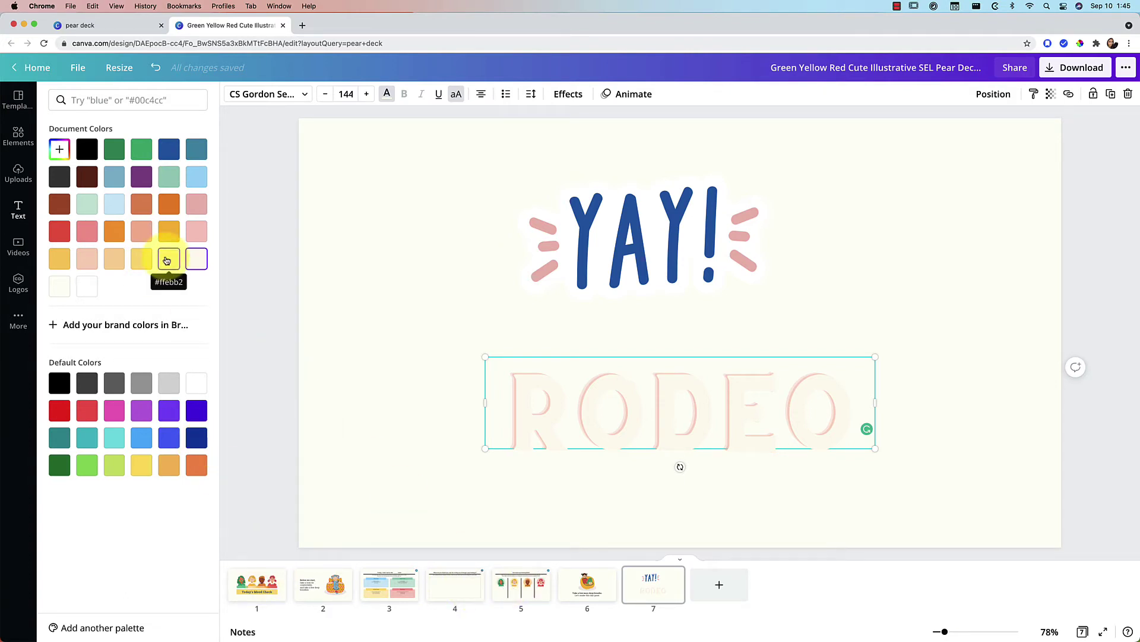
pyautogui.click(135, 256)
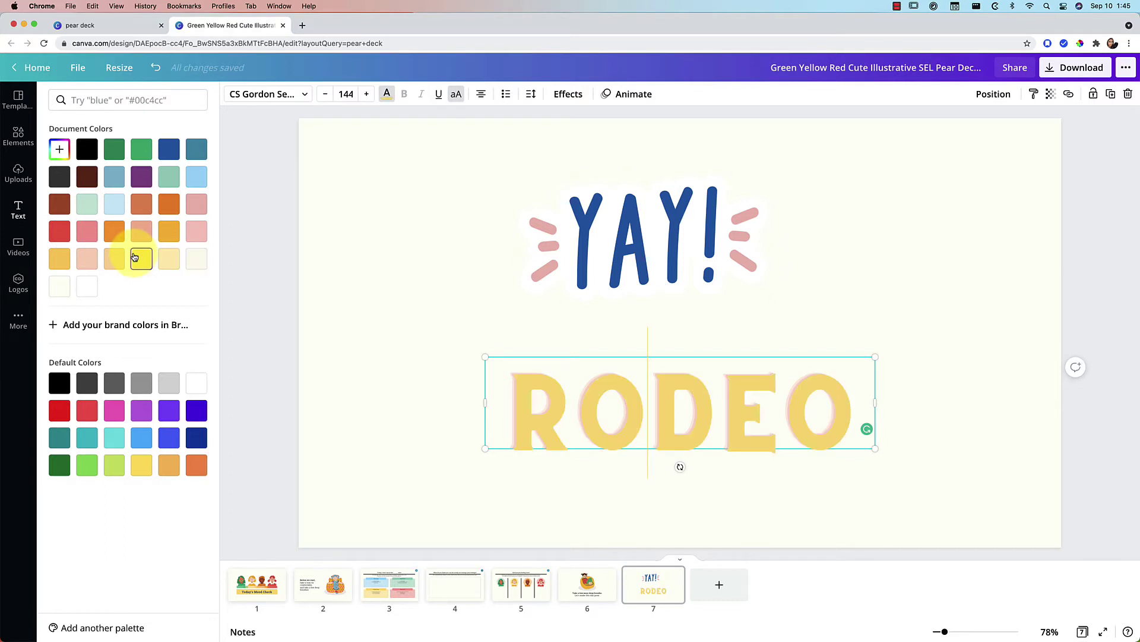
pyautogui.hotkey('ctrl', 'z')
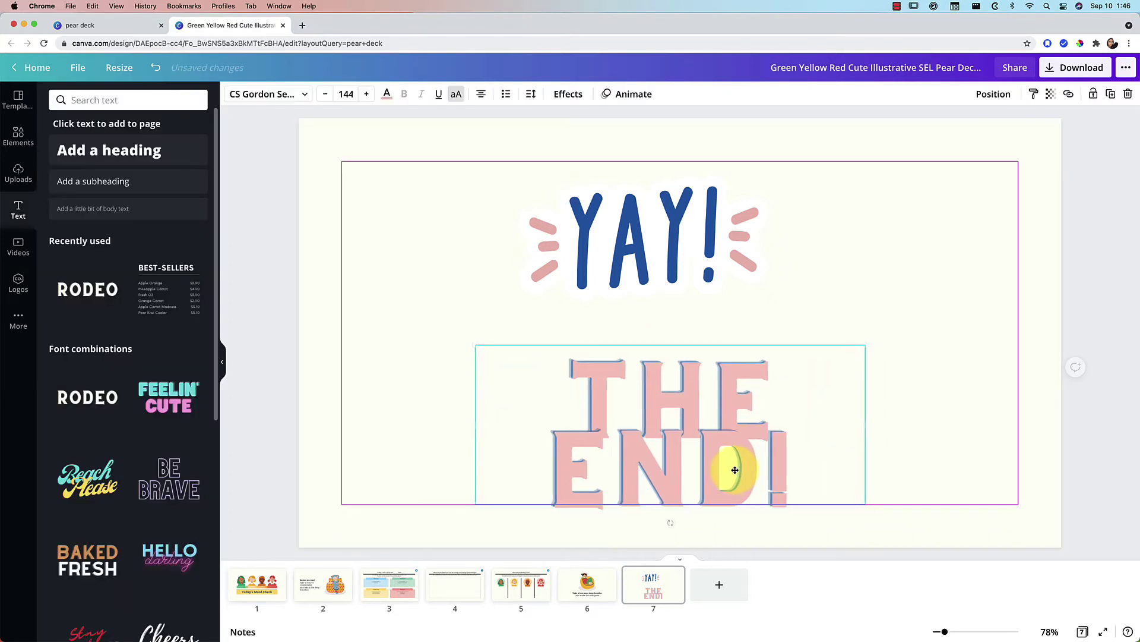
pyautogui.moveTo(726, 466); pyautogui.dragTo(738, 466)
# Step: Open the publishing options and expand the full list of share destinations
pyautogui.click(1127, 70)
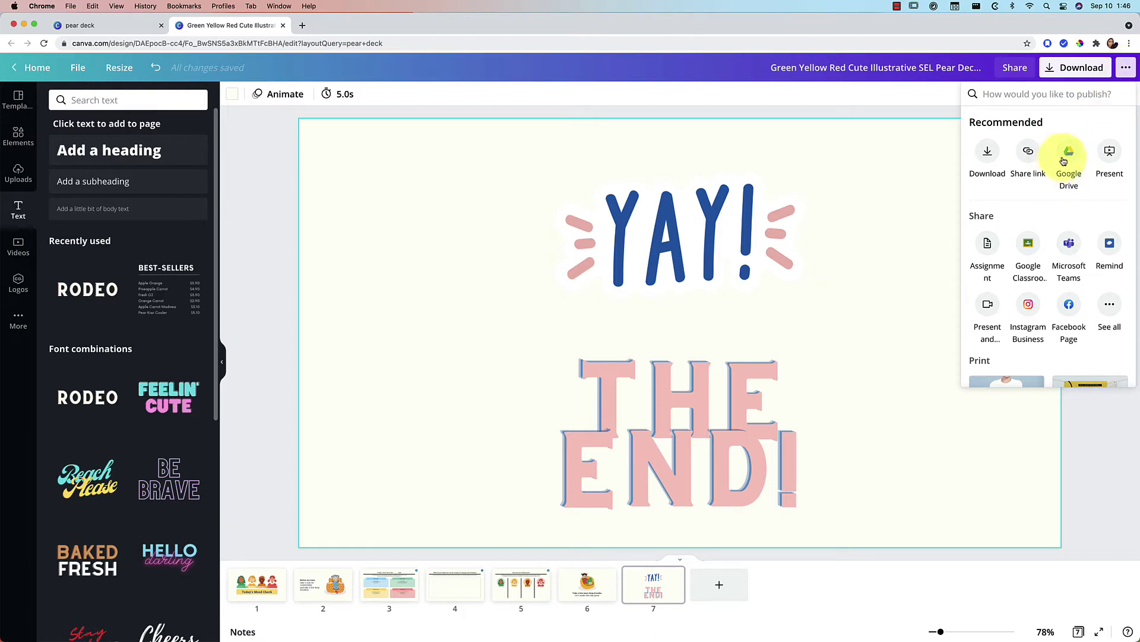
pyautogui.scroll(-1, 1094, 152)
pyautogui.scroll(-1, 1094, 153)
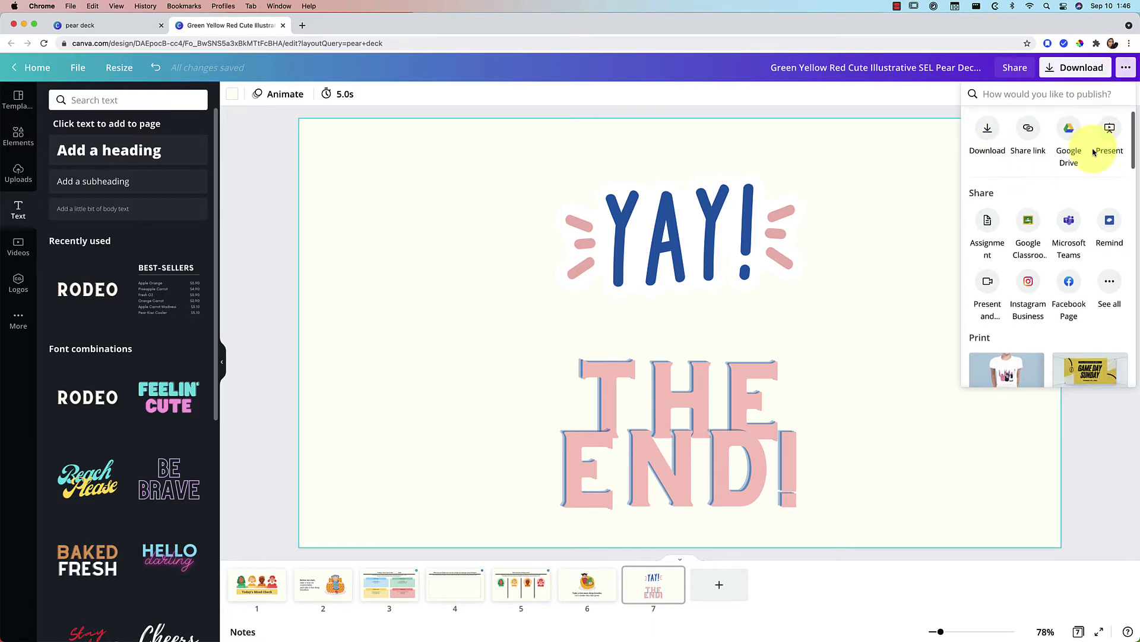
pyautogui.scroll(2, 1094, 152)
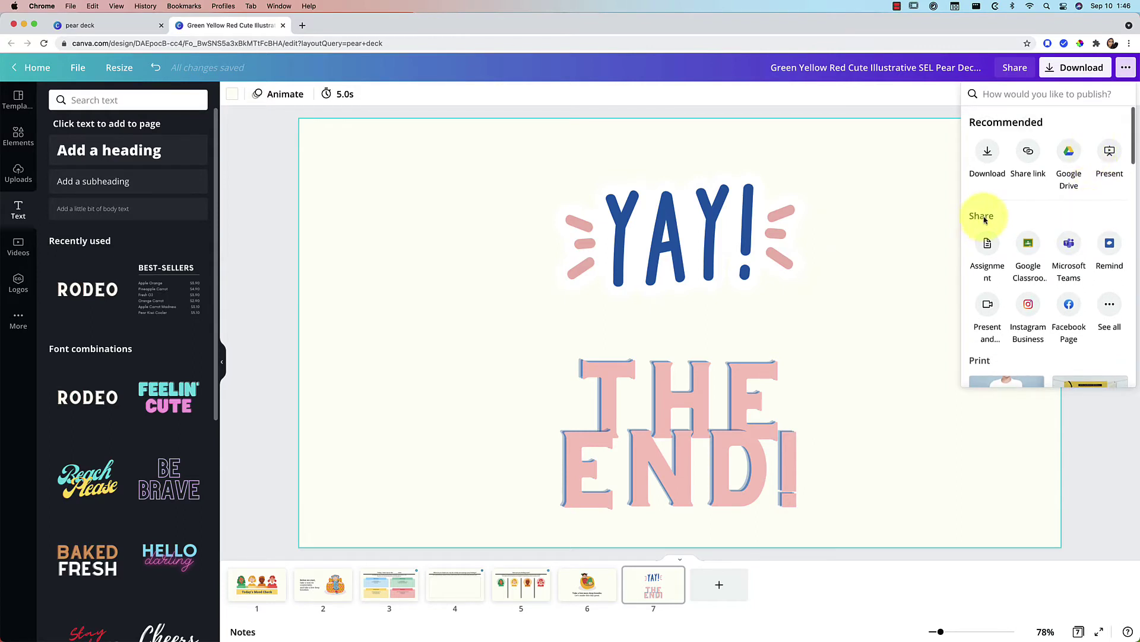
pyautogui.click(1110, 306)
pyautogui.scroll(-2, 1063, 312)
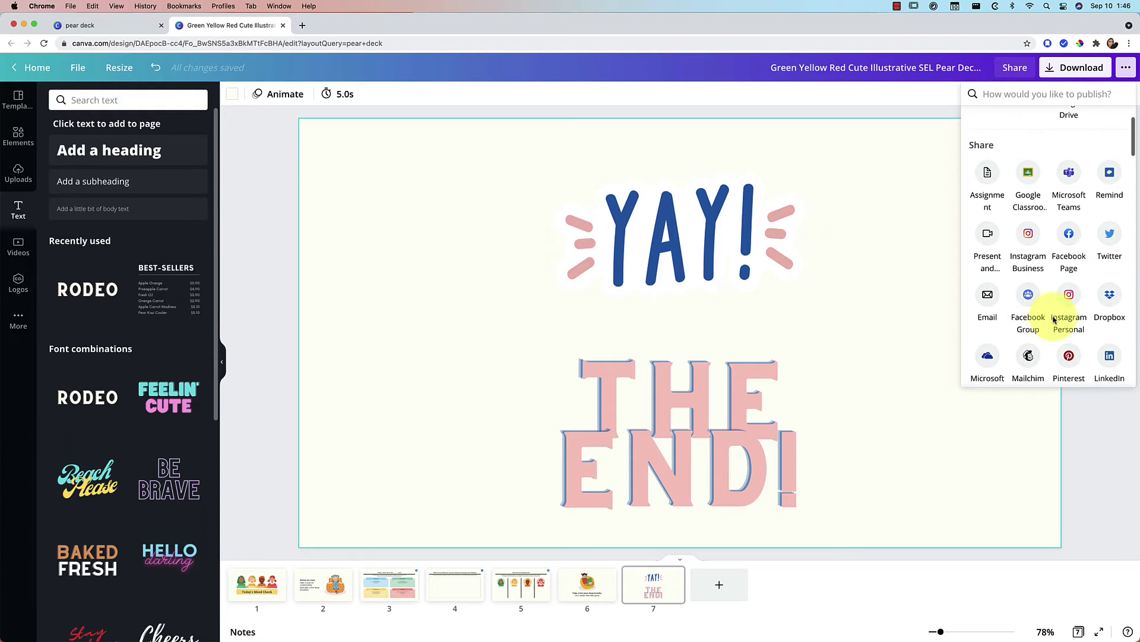
pyautogui.scroll(1, 1067, 320)
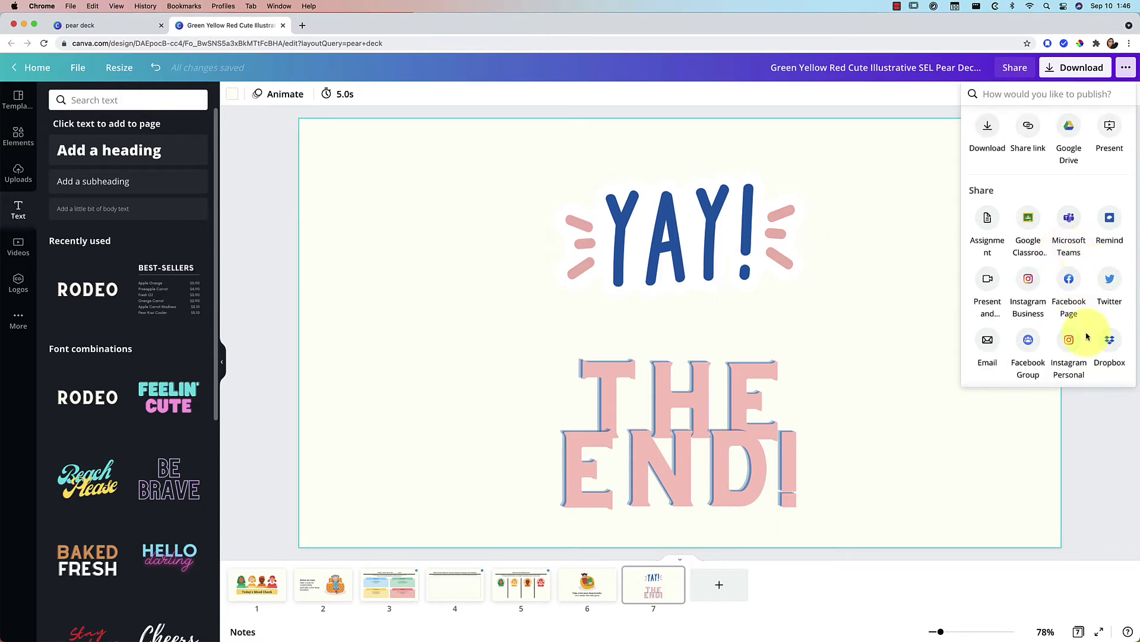
pyautogui.scroll(-1, 1081, 321)
# Step: Close and reopen the publishing panel, expanding See all again
pyautogui.click(1126, 69)
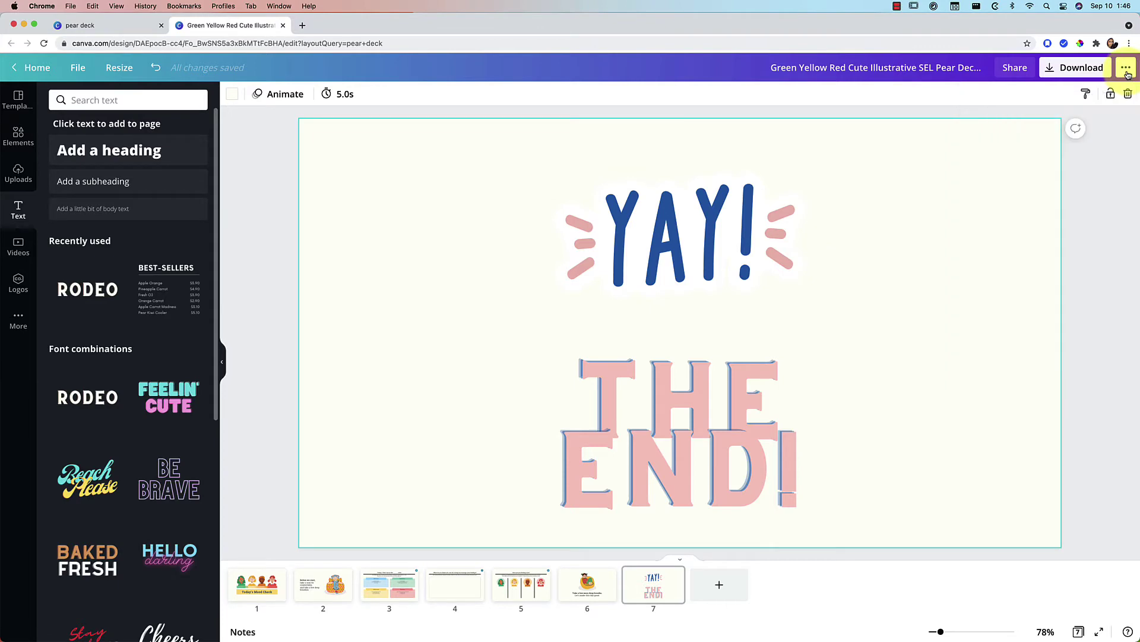
pyautogui.click(1127, 69)
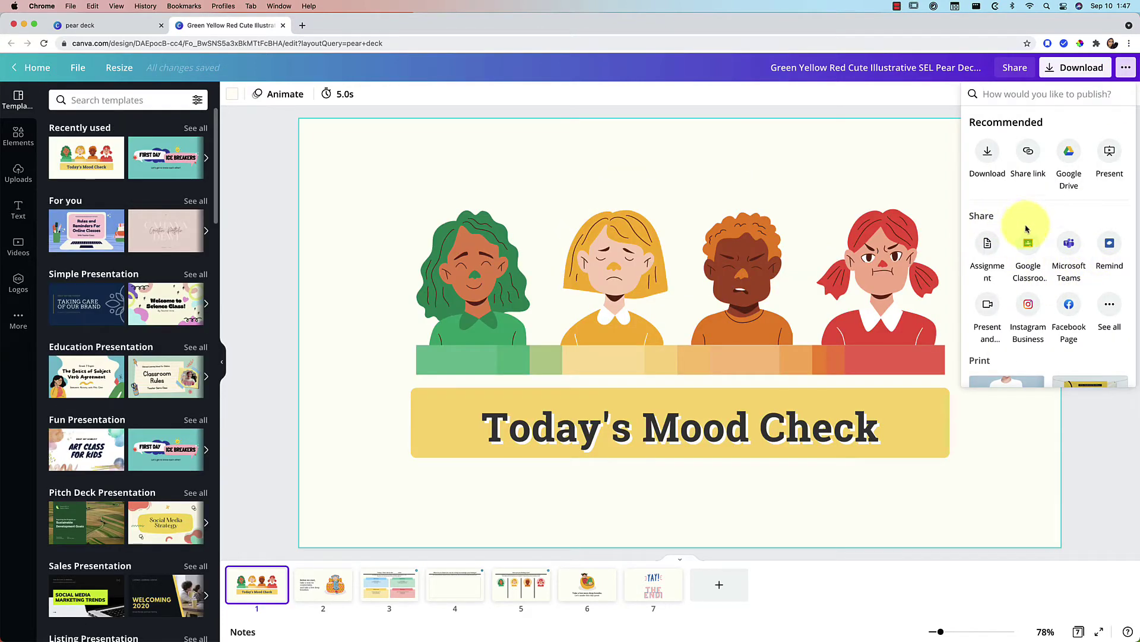
pyautogui.click(1110, 305)
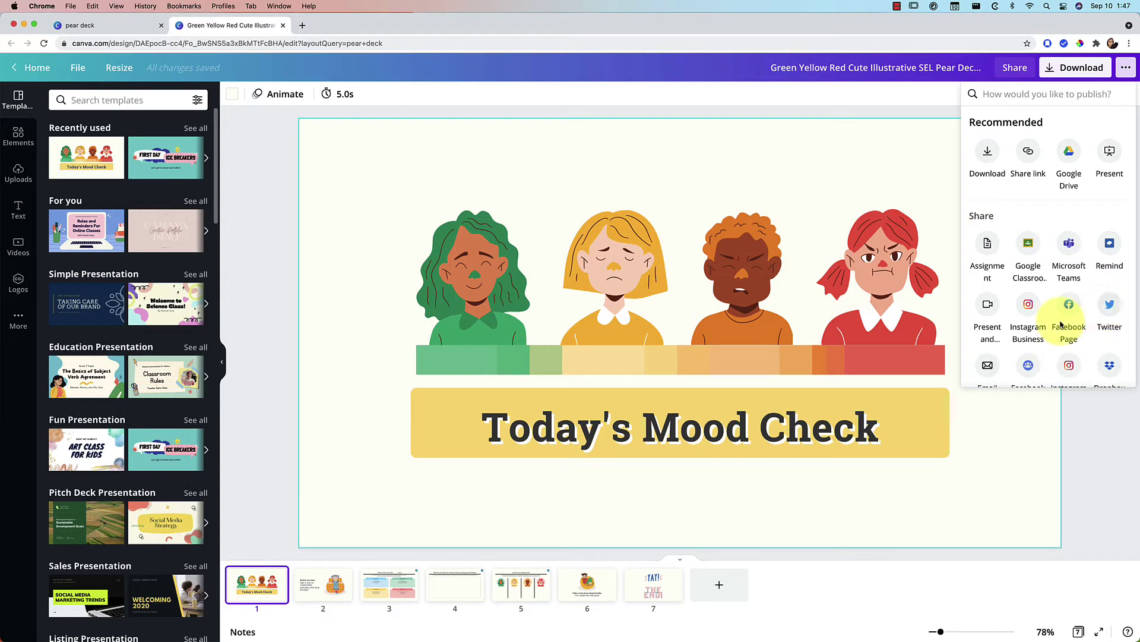
pyautogui.scroll(-1, 1062, 324)
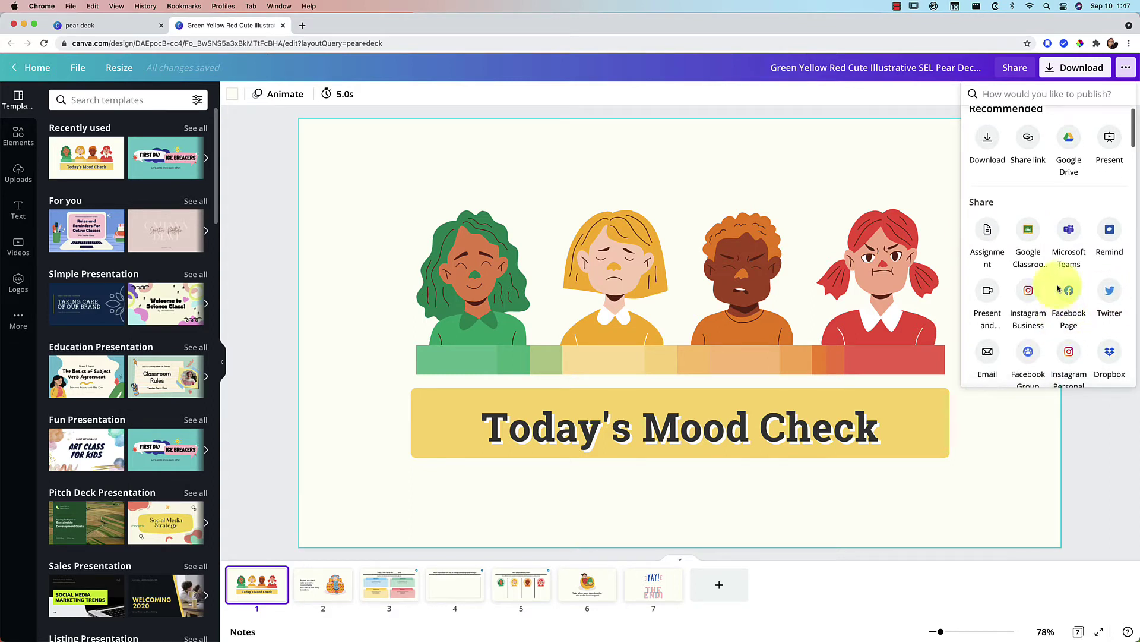
# Step: Save all seven pages as a PPTX into the Pear Deck folder on Google Drive
pyautogui.click(1069, 140)
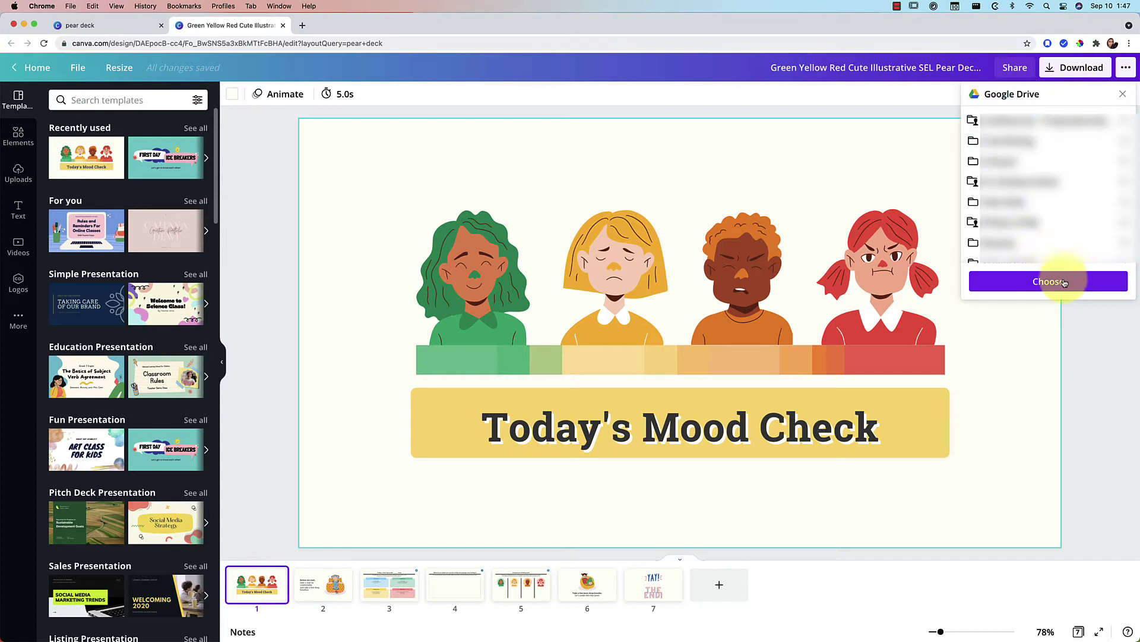
pyautogui.click(1052, 203)
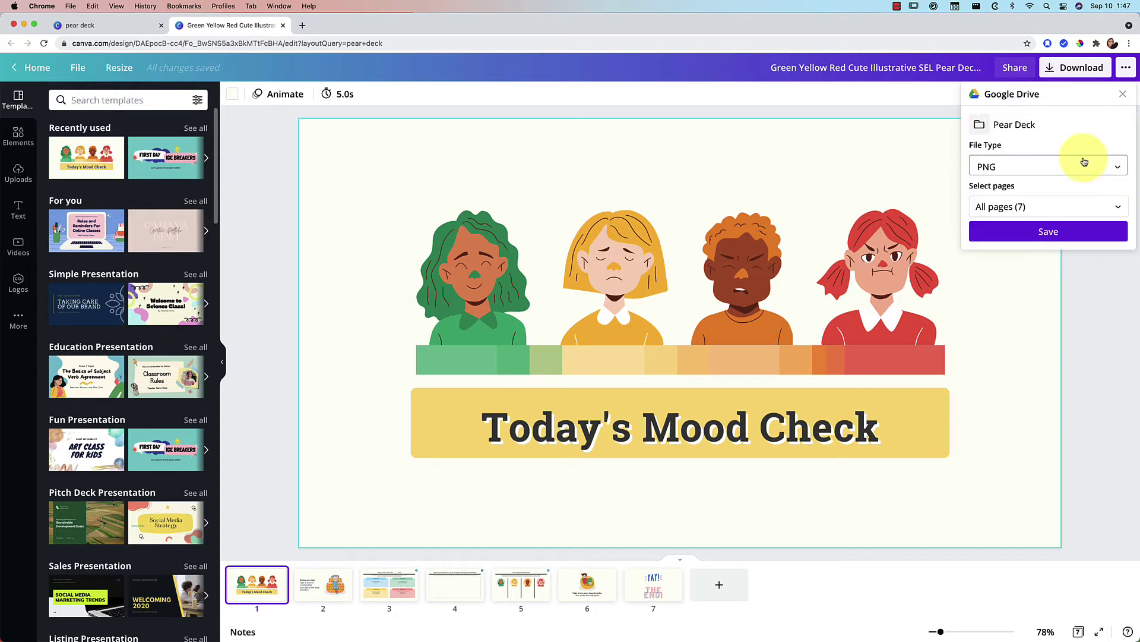
pyautogui.click(1085, 165)
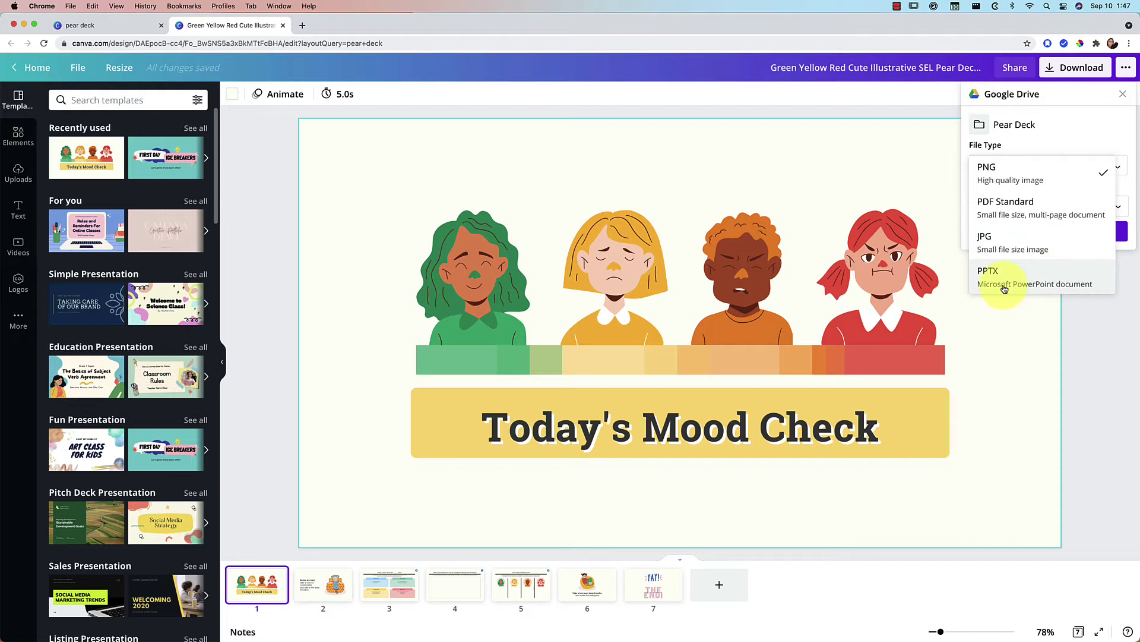
pyautogui.click(1036, 285)
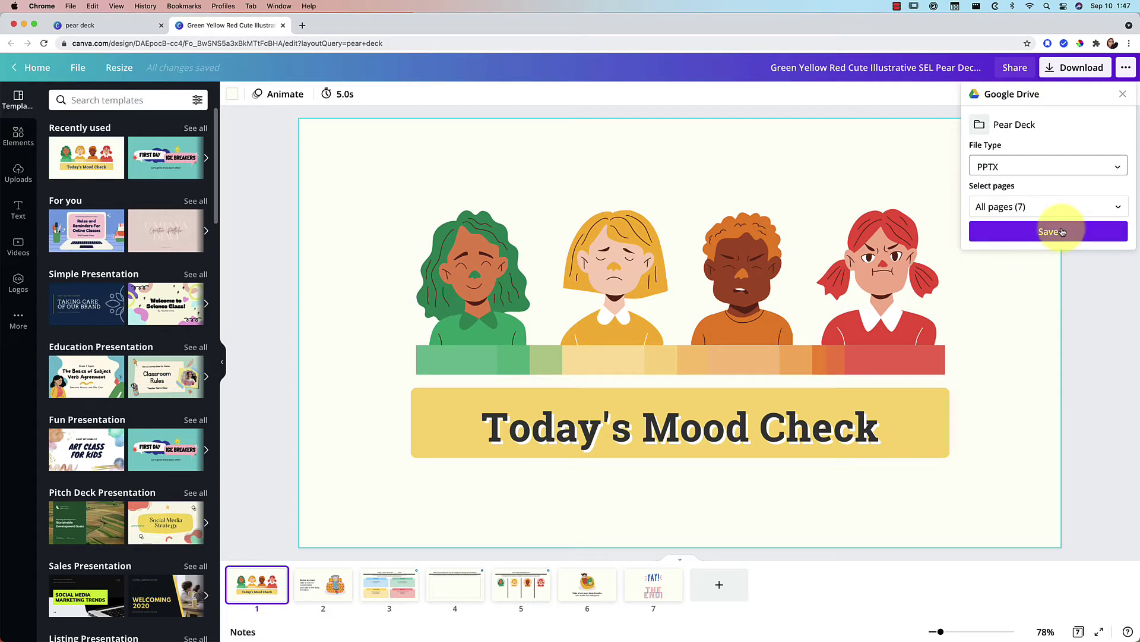
pyautogui.click(1092, 207)
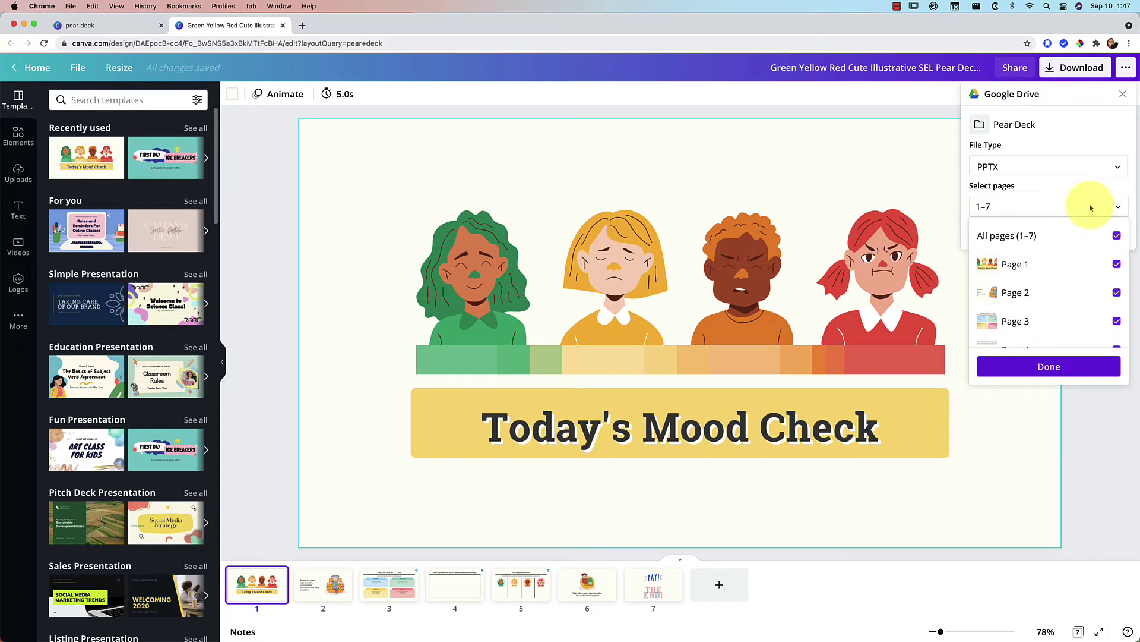
pyautogui.click(1122, 208)
pyautogui.click(1098, 231)
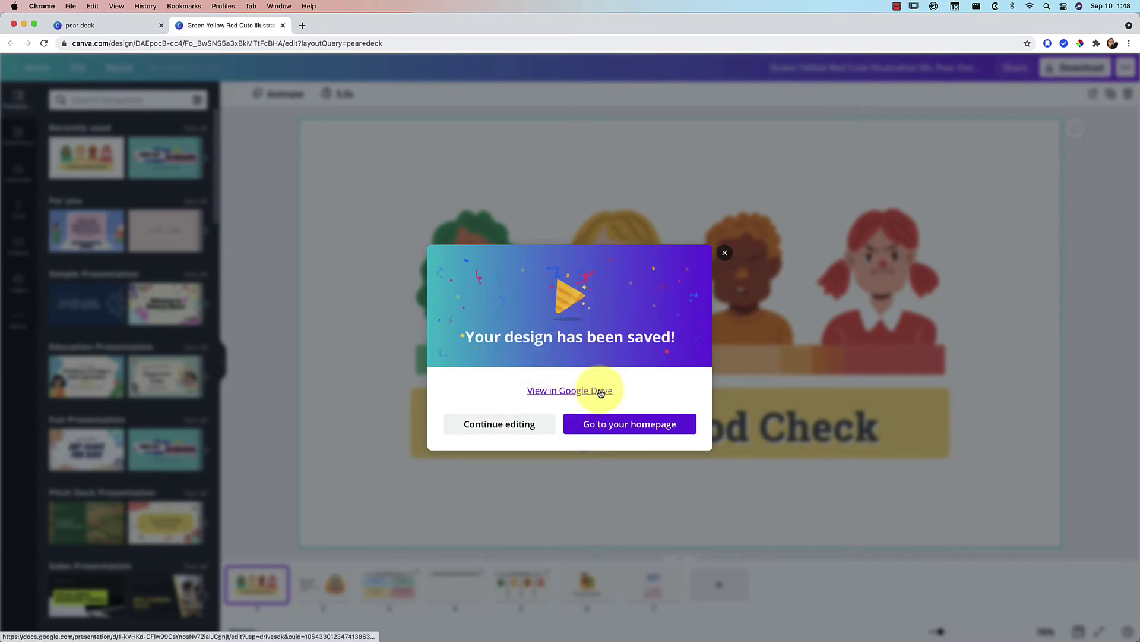
# Step: Open the exported deck in Google Slides, view slides 2–3, and dismiss the .PPTX notice
pyautogui.click(600, 393)
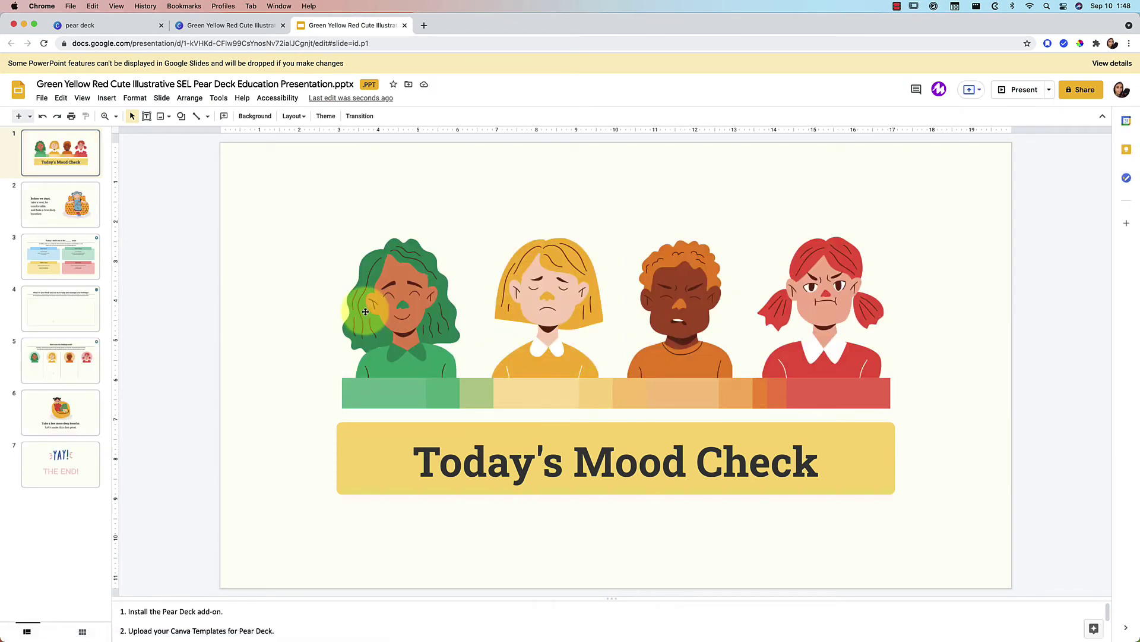
pyautogui.click(77, 203)
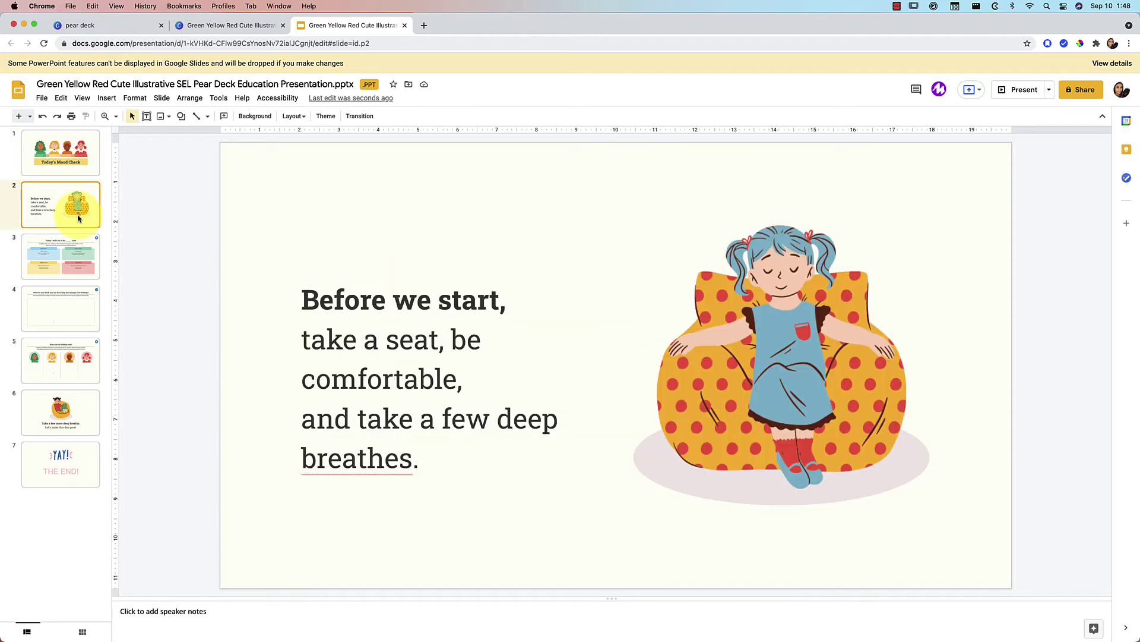
pyautogui.click(308, 307)
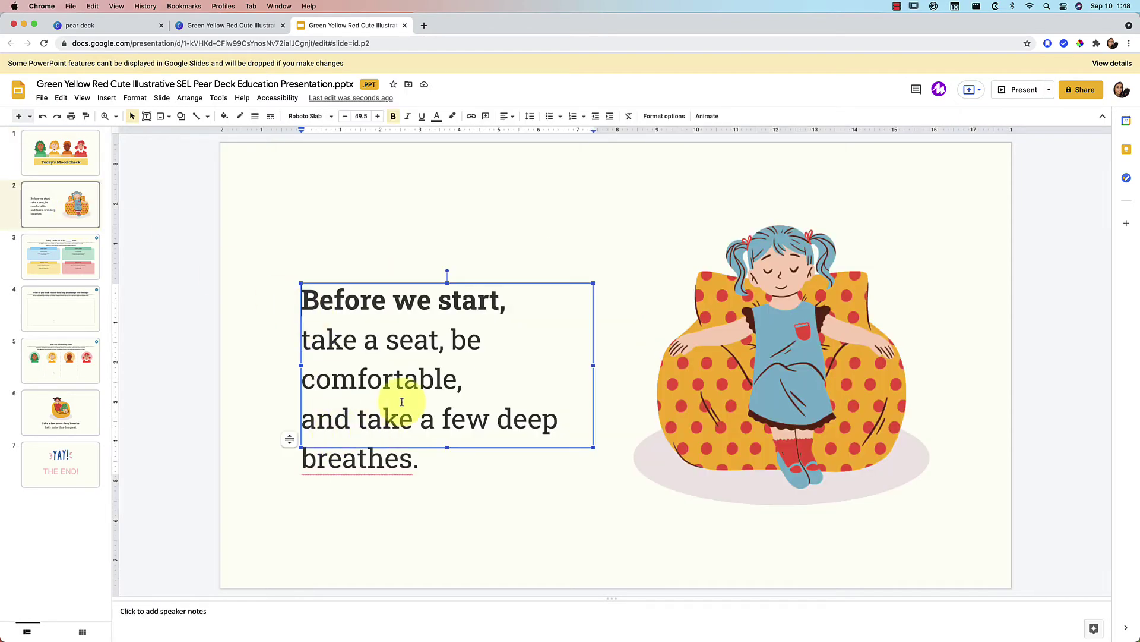
pyautogui.click(89, 237)
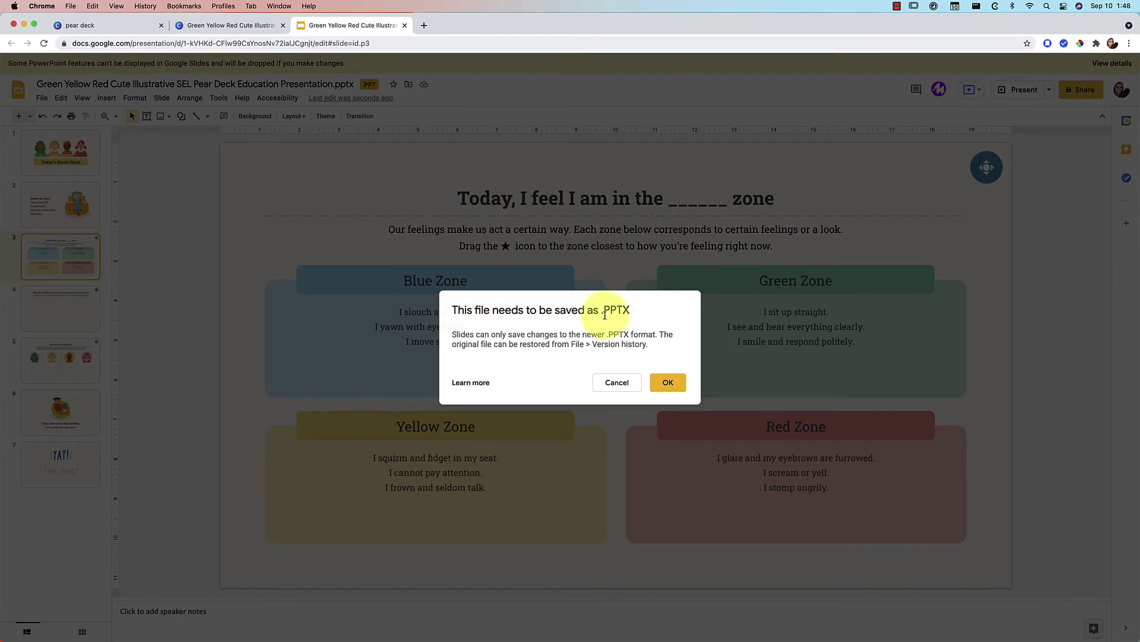
pyautogui.click(608, 387)
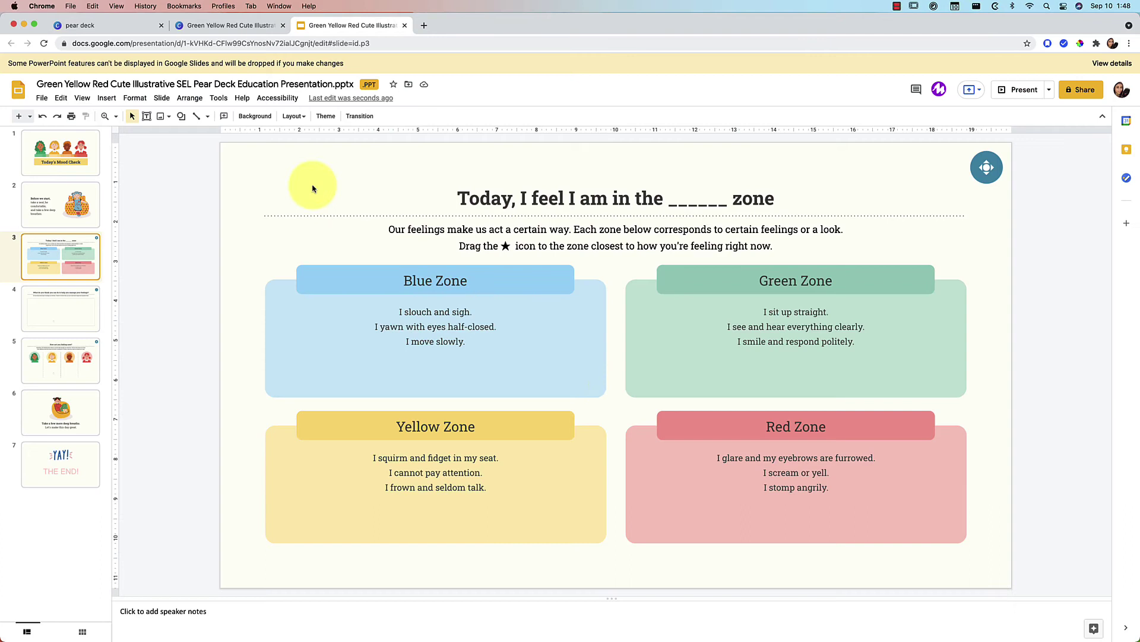
# Step: Convert the deck to Google Slides and remove .pptx from its title
pyautogui.click(42, 98)
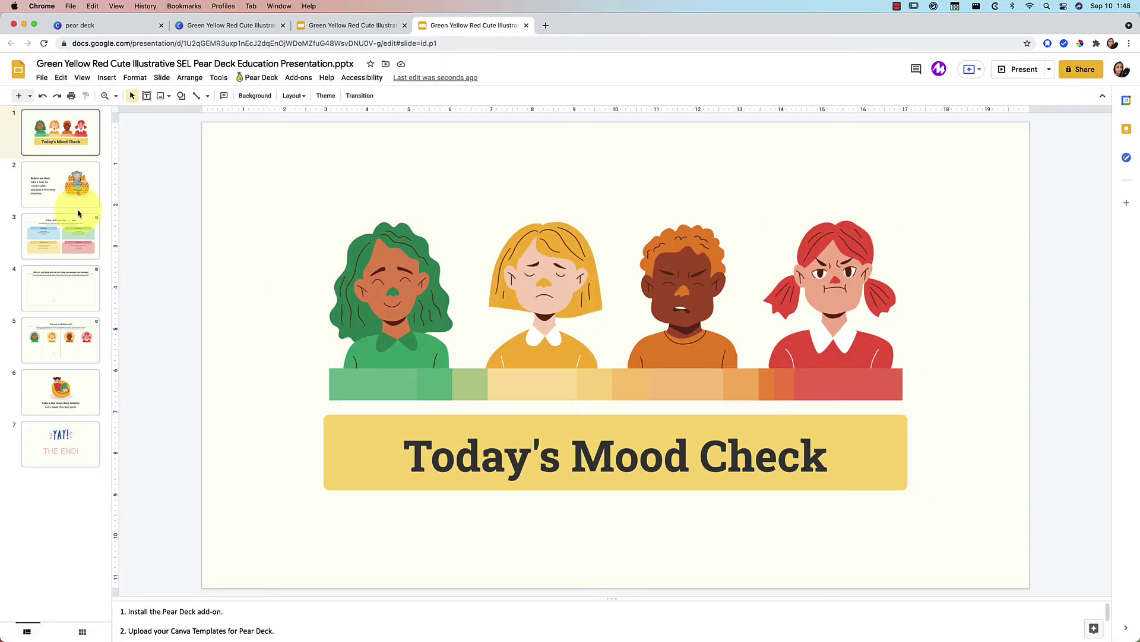
pyautogui.click(349, 65)
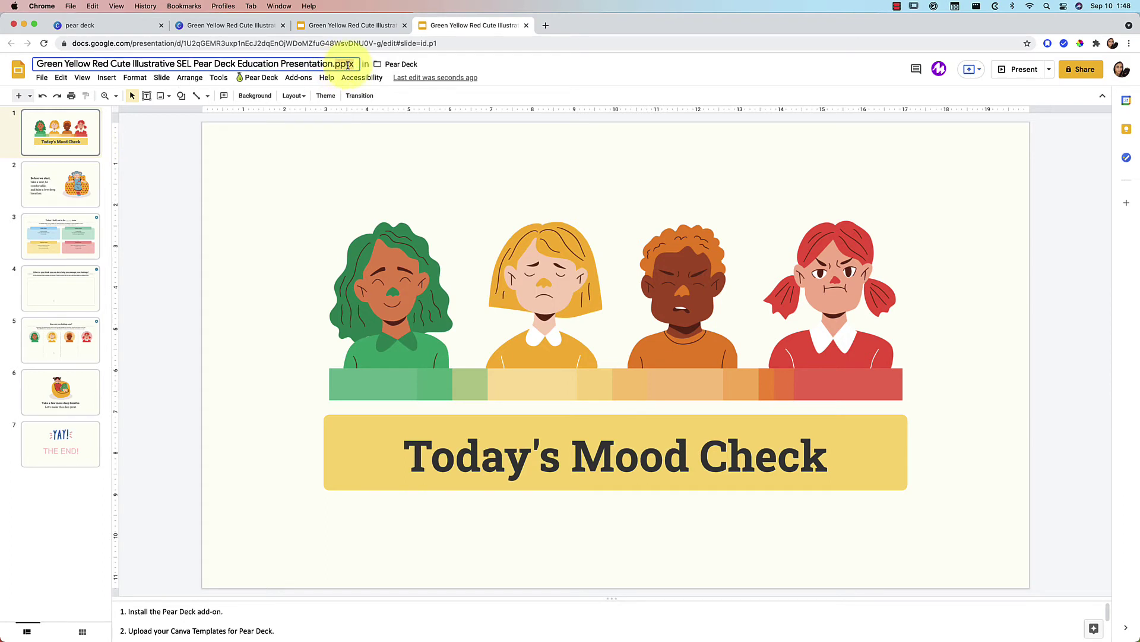
pyautogui.press('BackSpace')
pyautogui.press('BackSpace')
pyautogui.press('BackSpace')
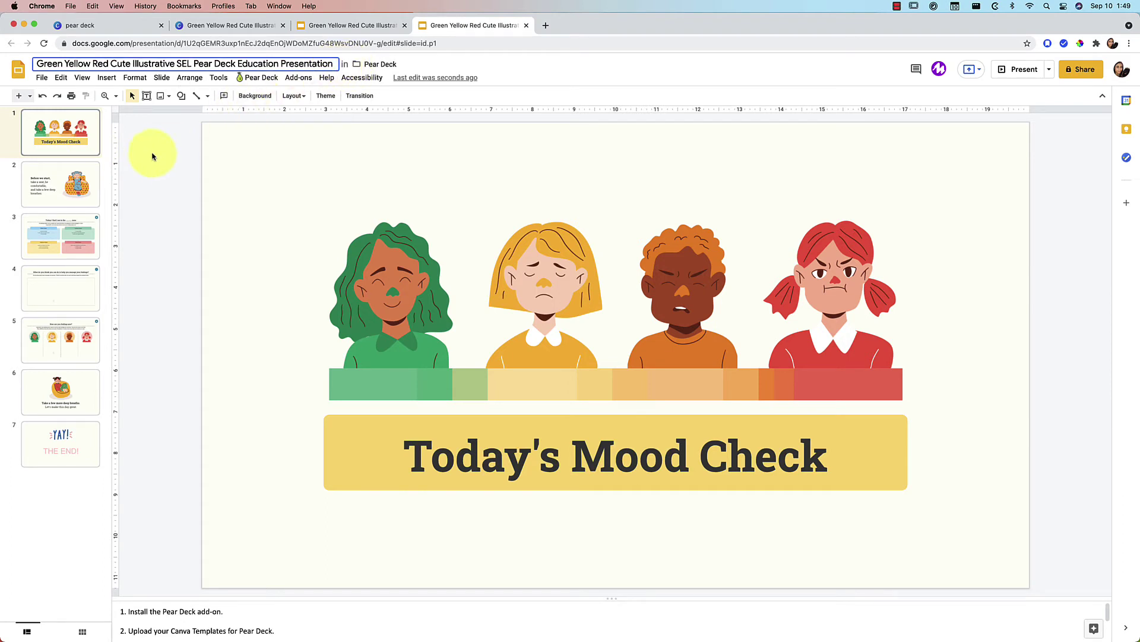
pyautogui.click(150, 160)
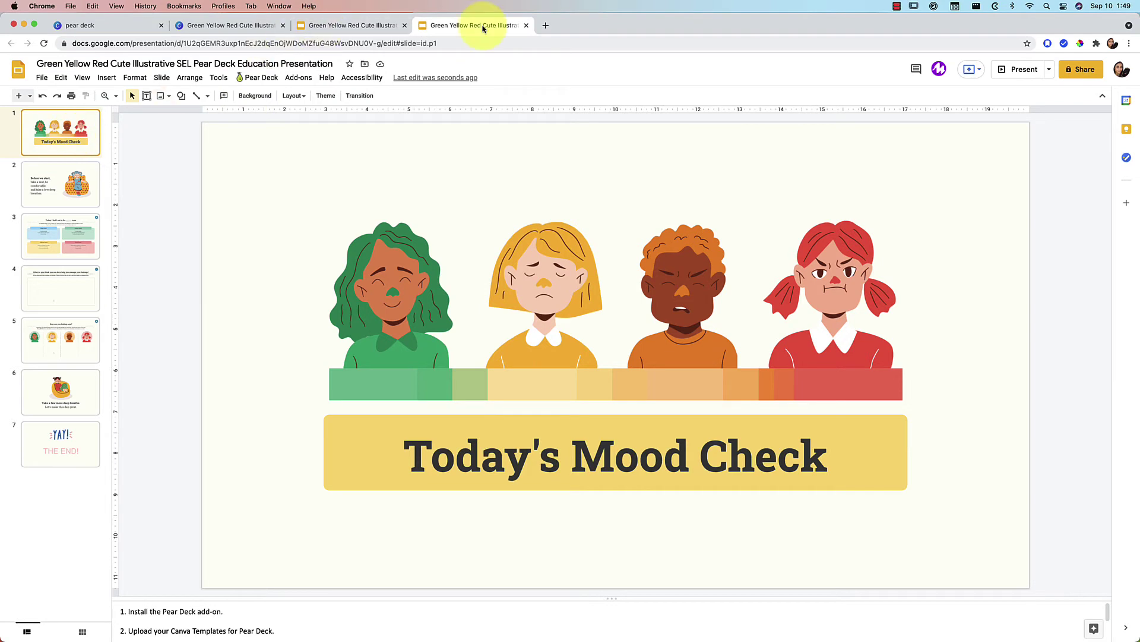
# Step: Compare the .pptx and converted tabs, checking each File menu, ending on the converted deck
pyautogui.click(368, 25)
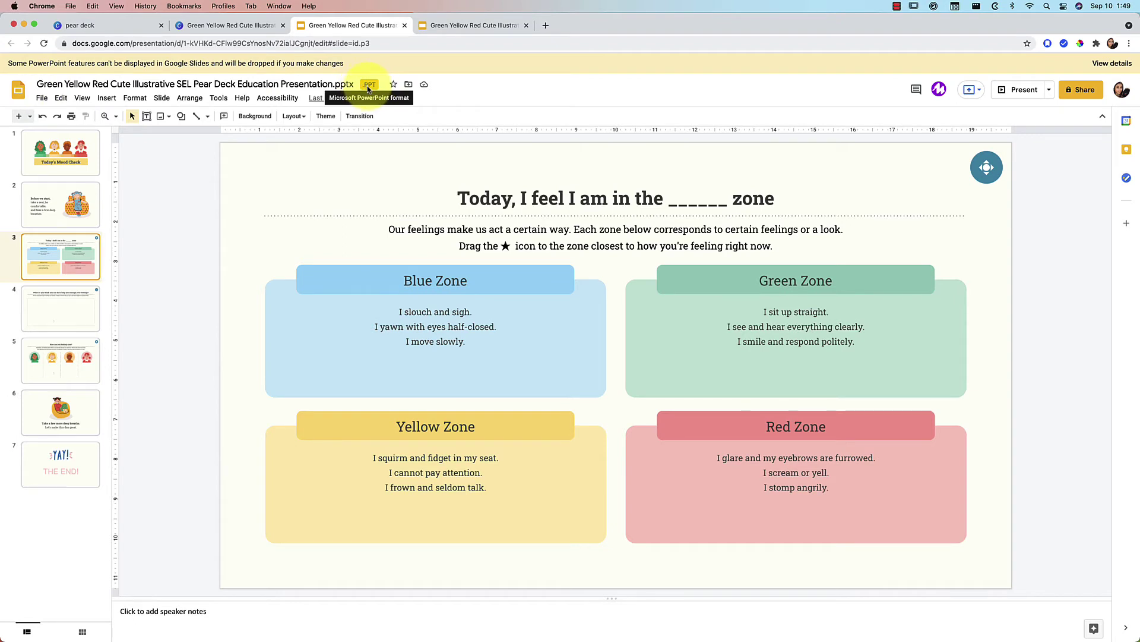
pyautogui.click(472, 25)
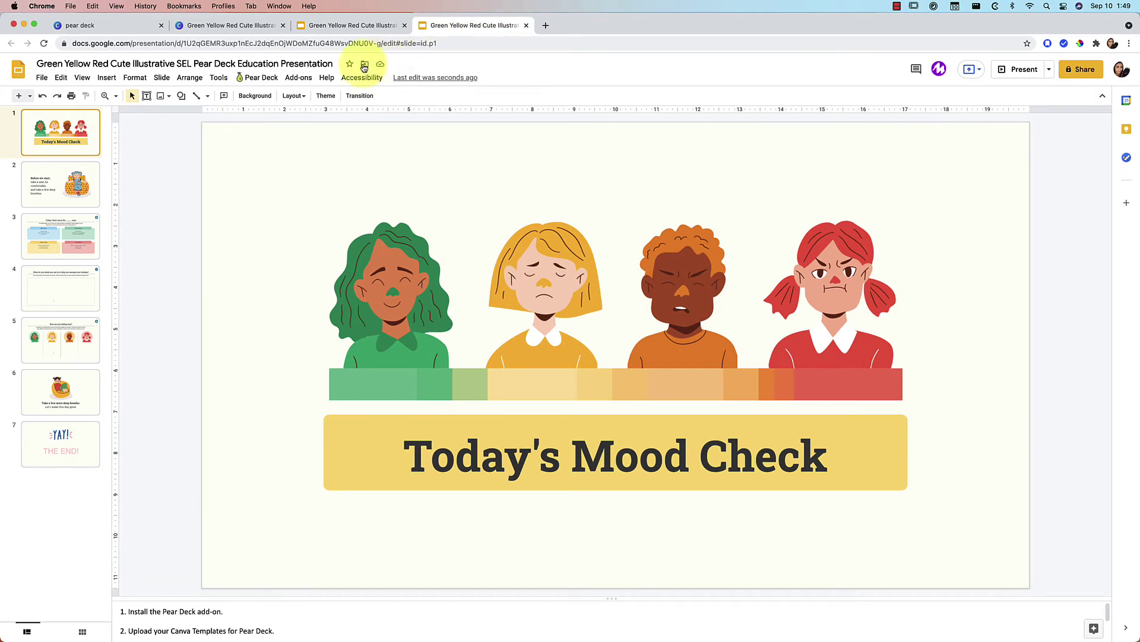
pyautogui.click(351, 25)
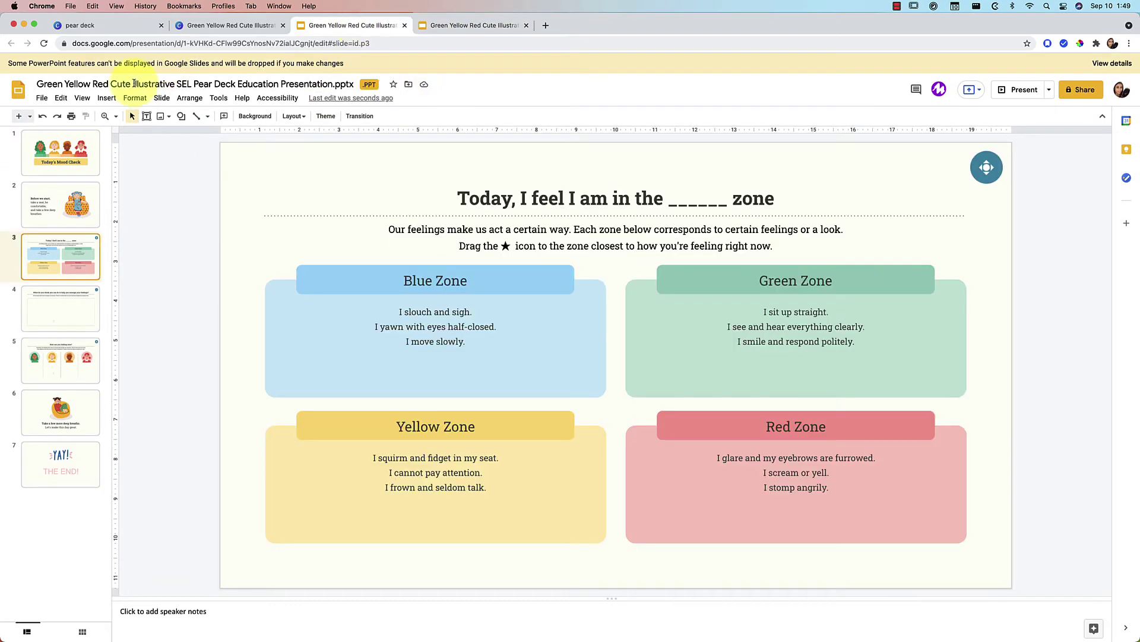
pyautogui.click(42, 98)
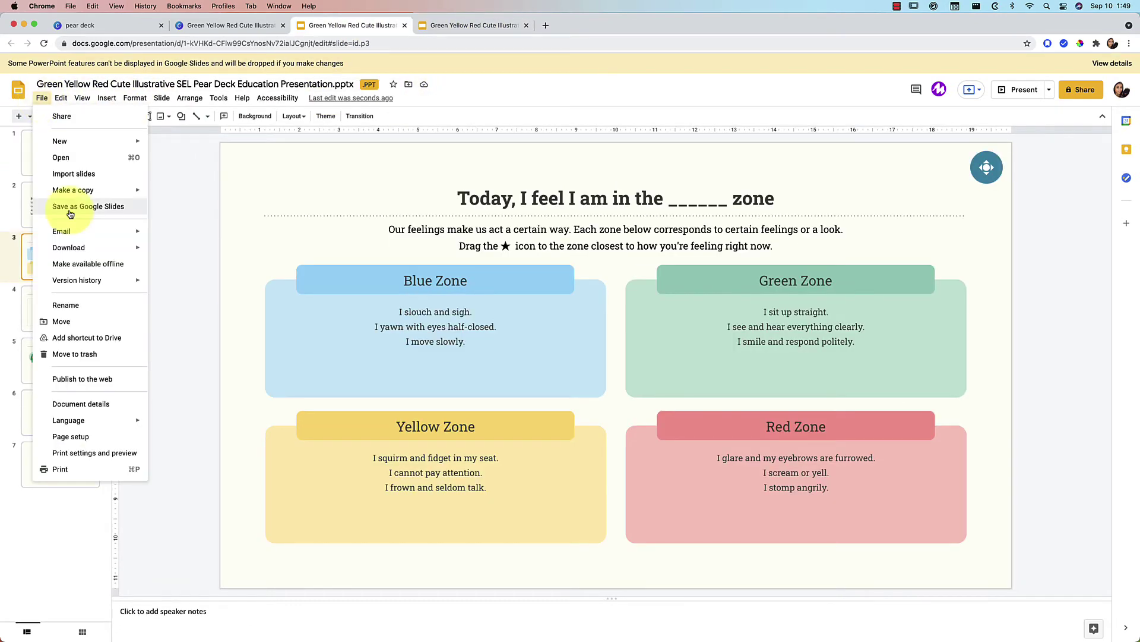
pyautogui.click(427, 25)
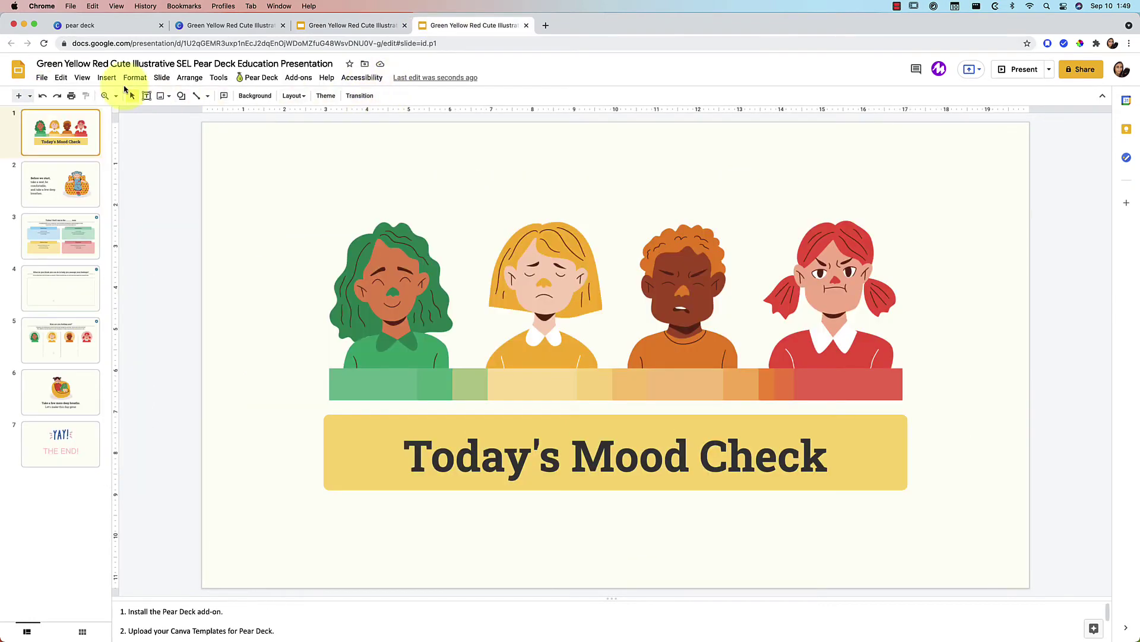
pyautogui.click(42, 80)
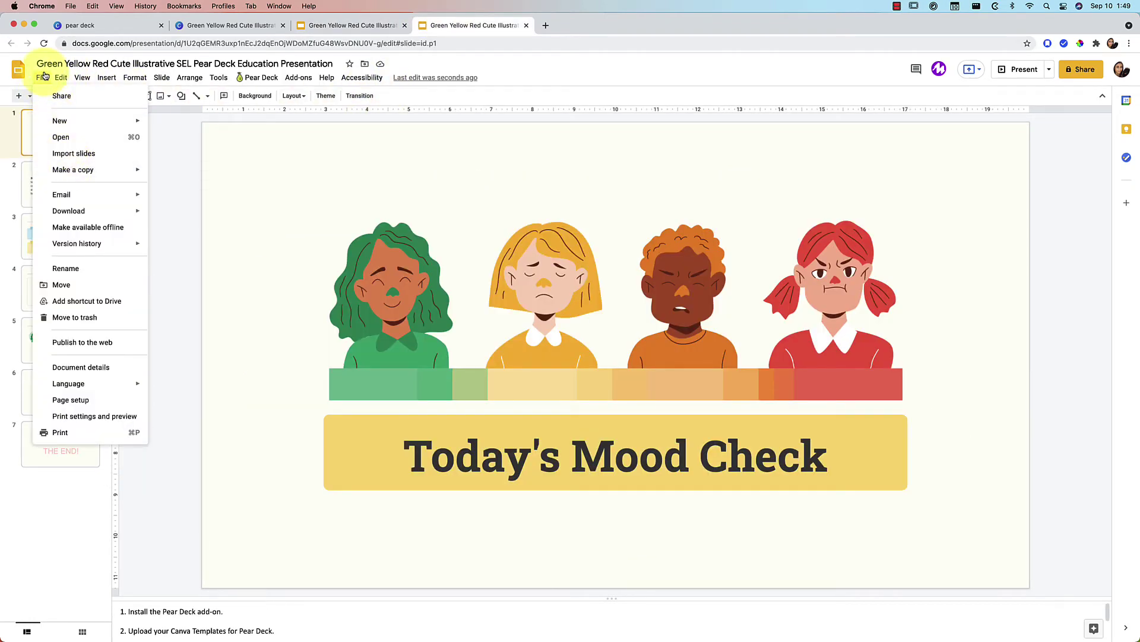
pyautogui.click(43, 77)
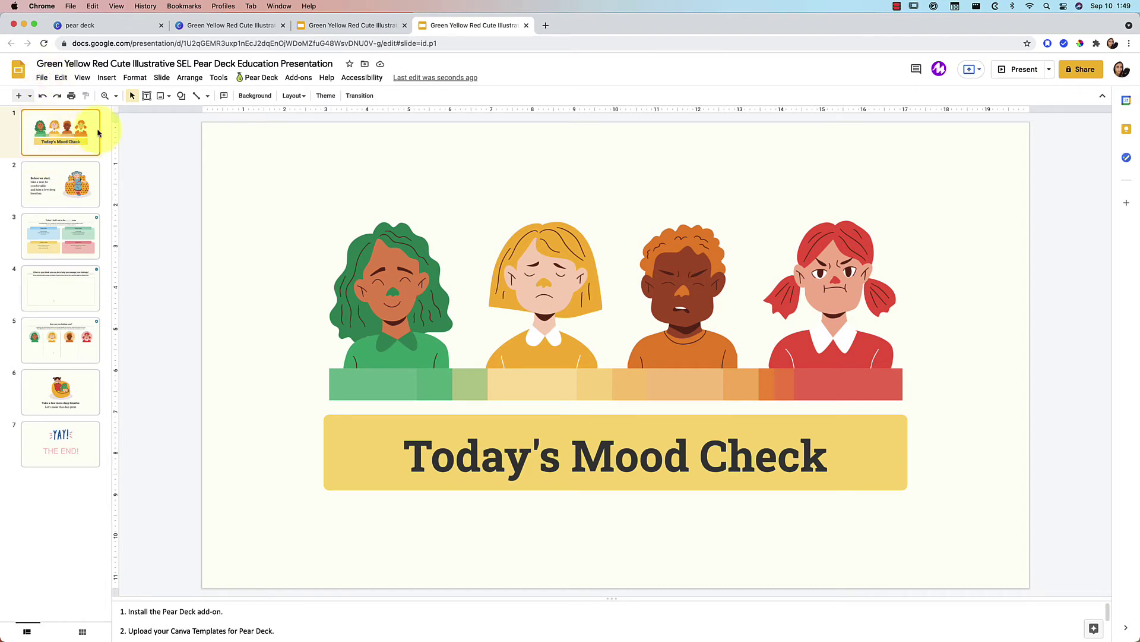
# Step: Launch the Pear Deck for Google Slides add-on from the Add-ons menu
pyautogui.click(293, 81)
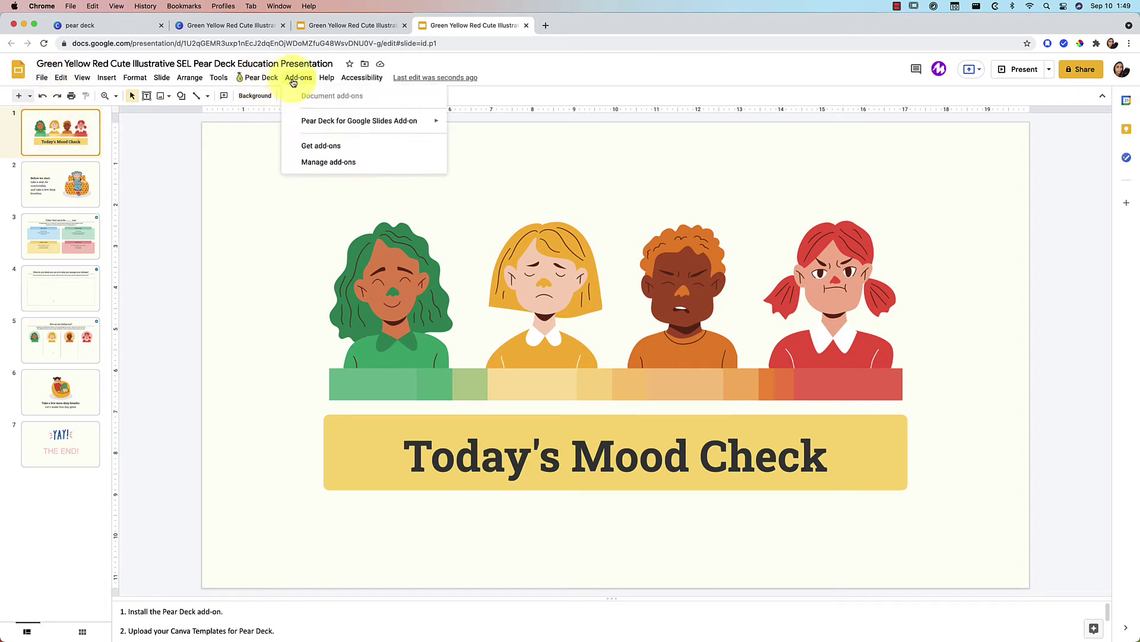
pyautogui.moveTo(359, 120)
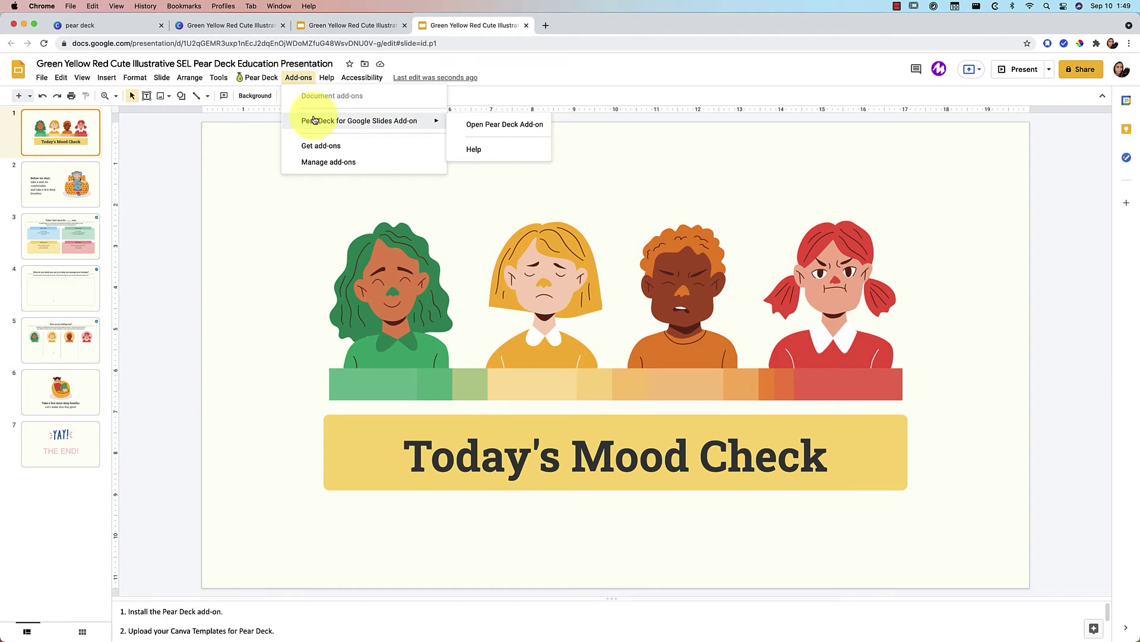
pyautogui.click(294, 77)
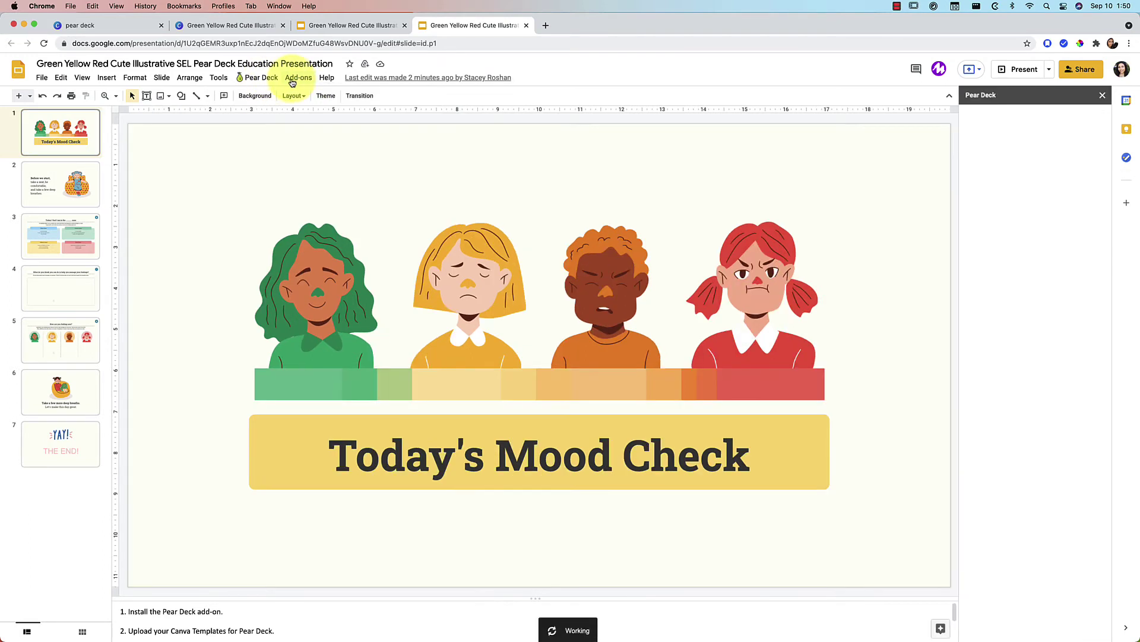
pyautogui.click(294, 79)
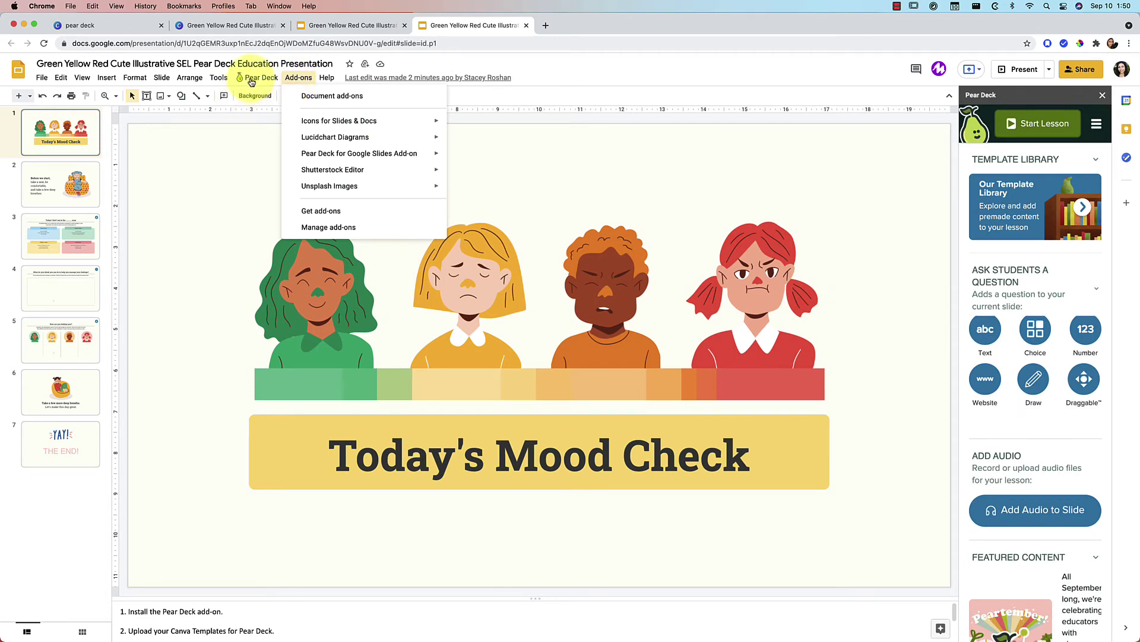
pyautogui.click(840, 361)
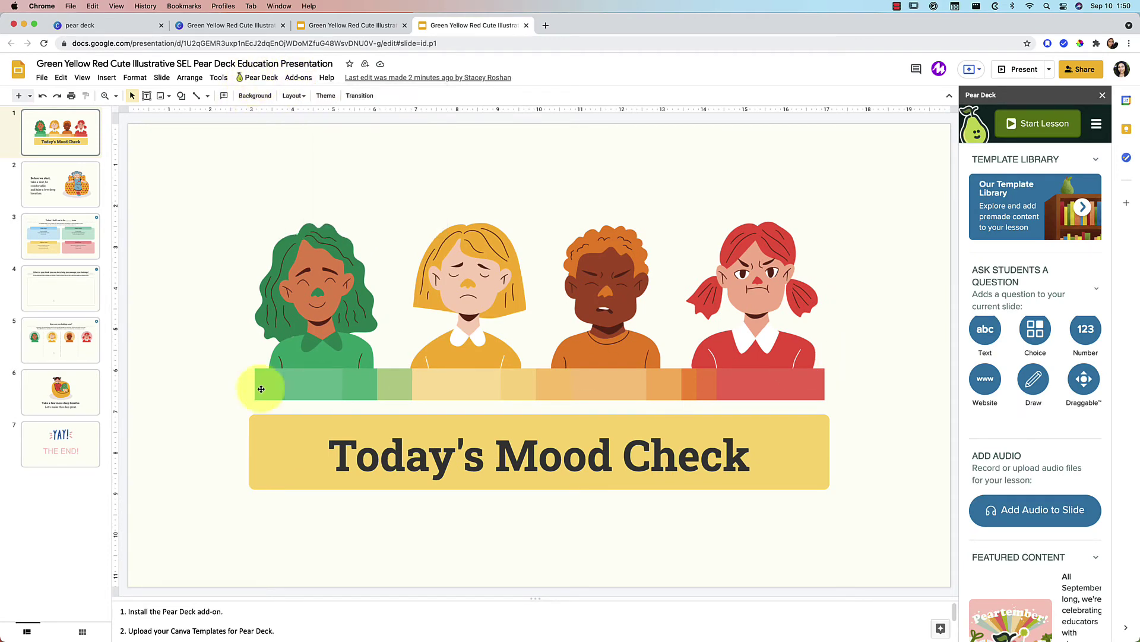
# Step: On slide 3, set the Draggable question's item to a dark-blue star instead of the red dot
pyautogui.click(75, 257)
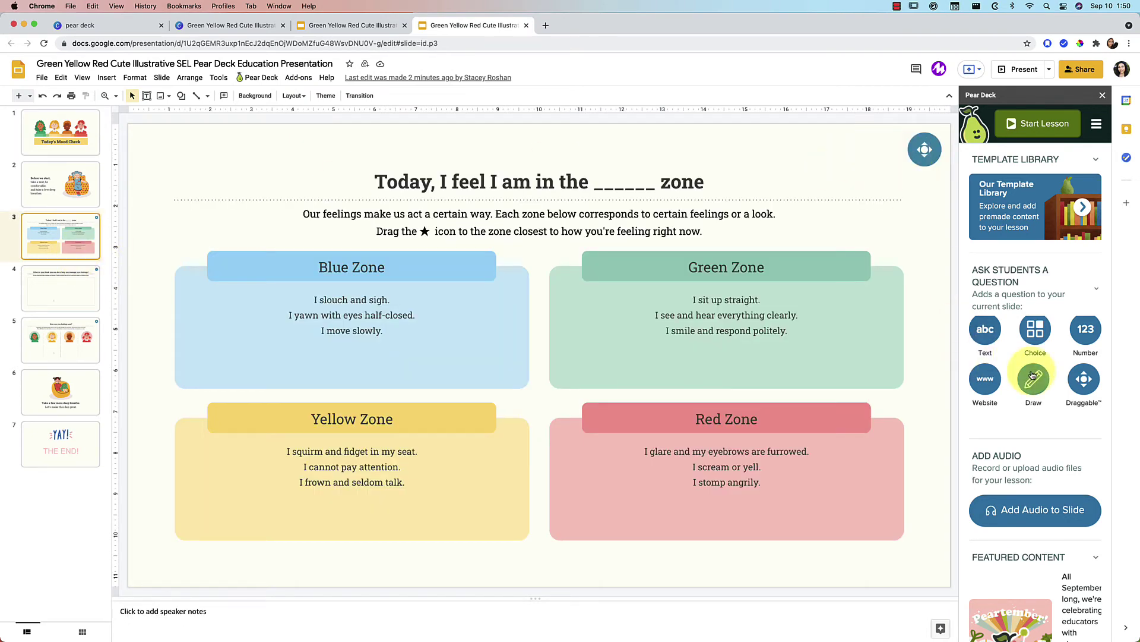
pyautogui.click(1084, 380)
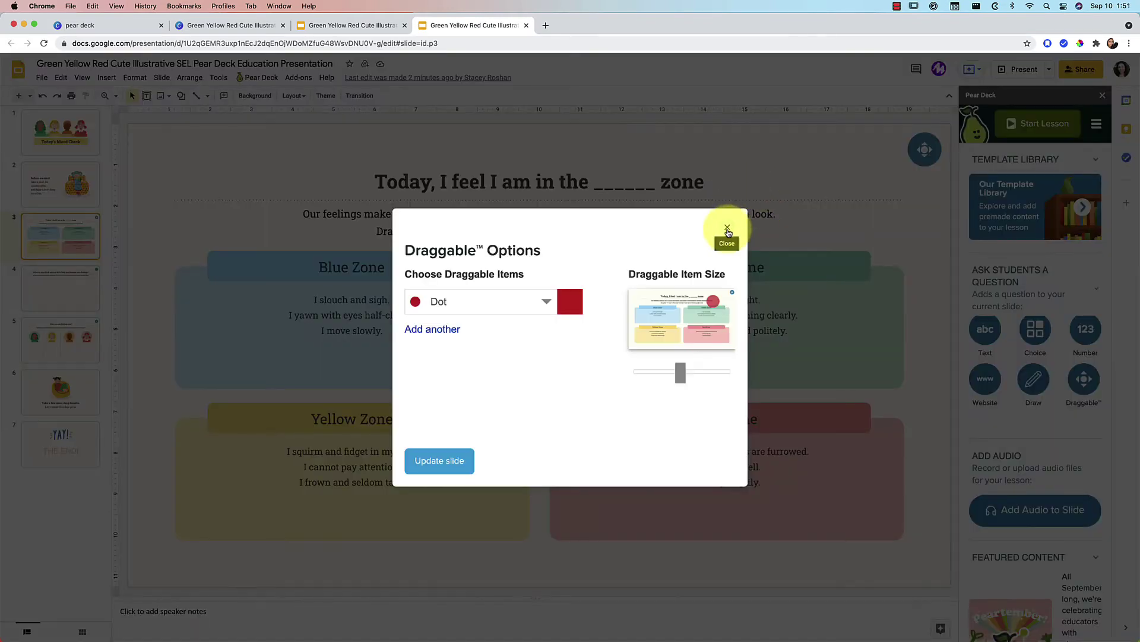
pyautogui.click(727, 227)
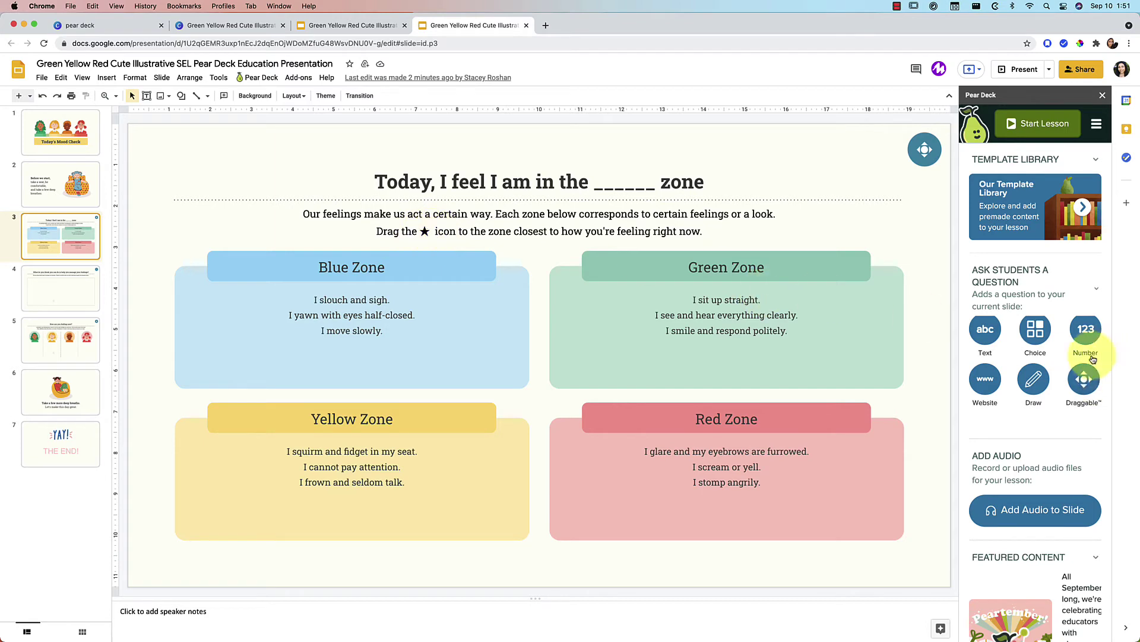
pyautogui.click(1085, 378)
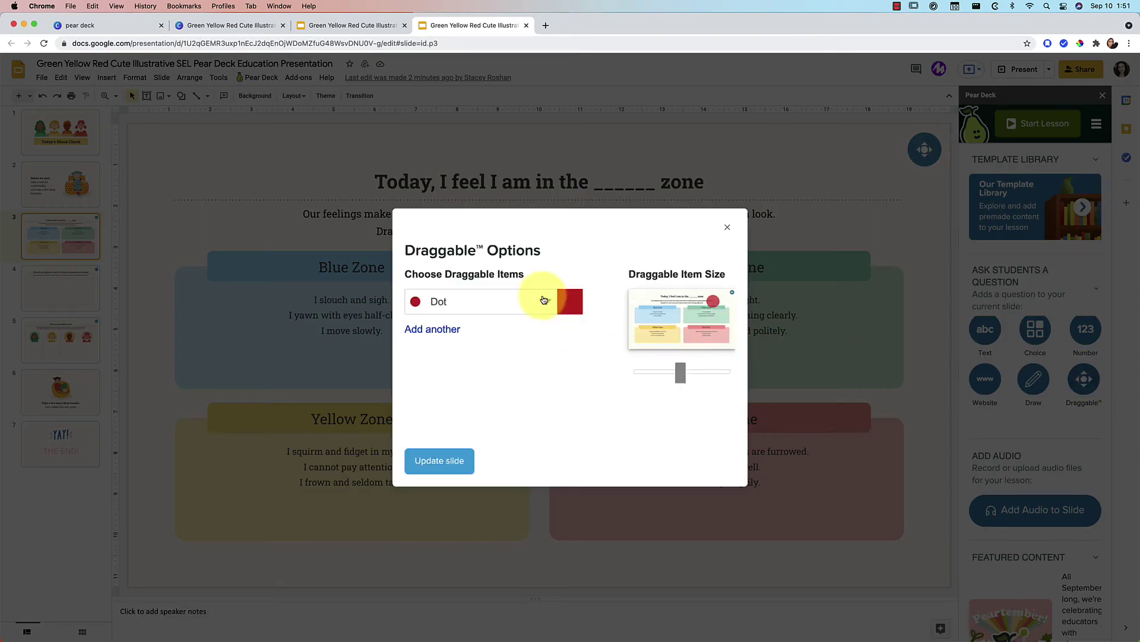
pyautogui.click(544, 299)
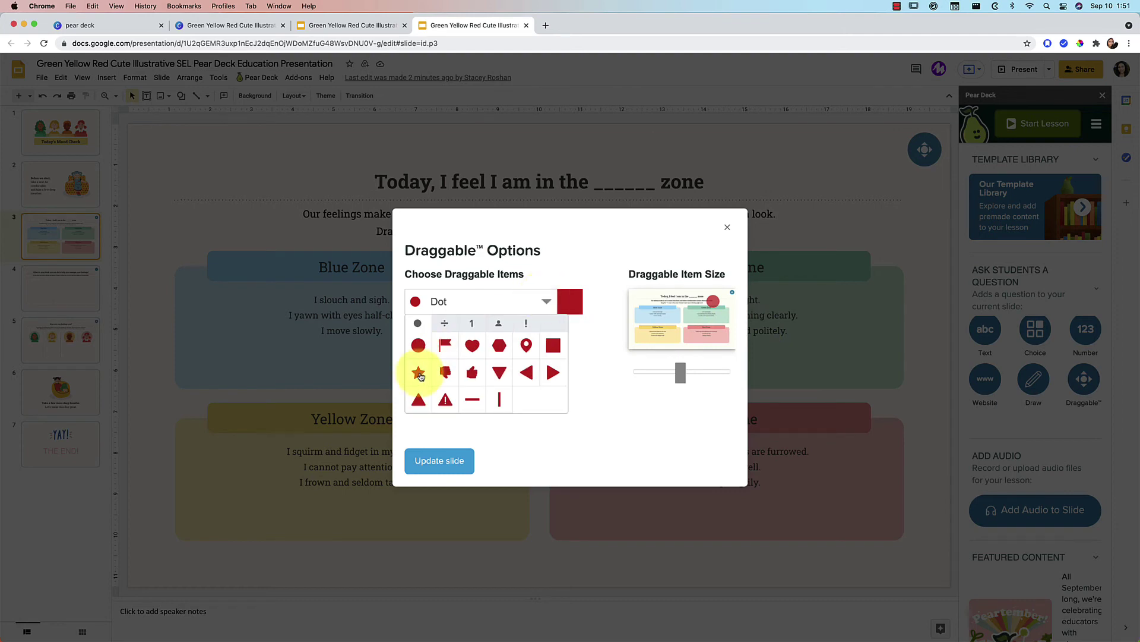
pyautogui.click(419, 373)
pyautogui.click(569, 302)
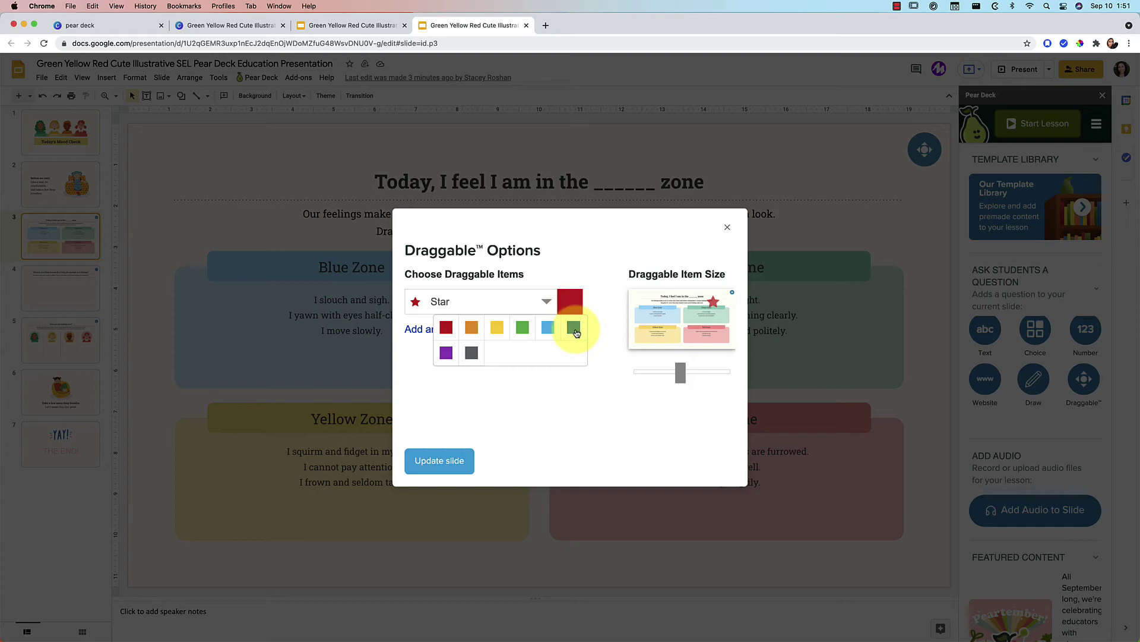
pyautogui.click(573, 328)
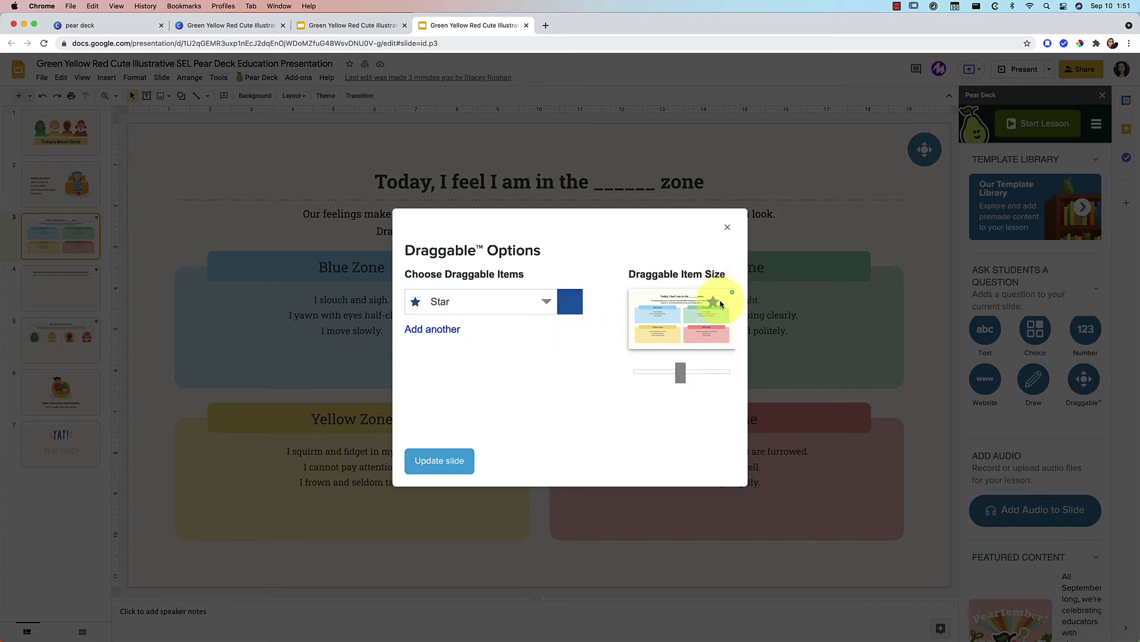
# Step: Apply the blue-star draggable question and nudge the Pear Deck bar down to the slide's bottom
pyautogui.click(439, 459)
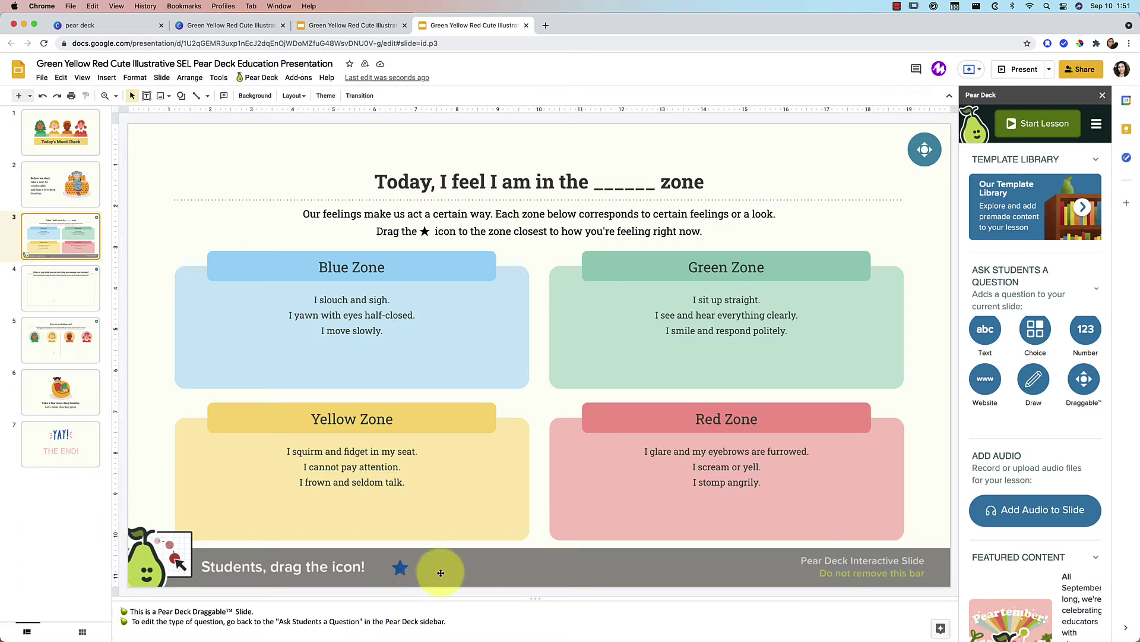
pyautogui.click(450, 569)
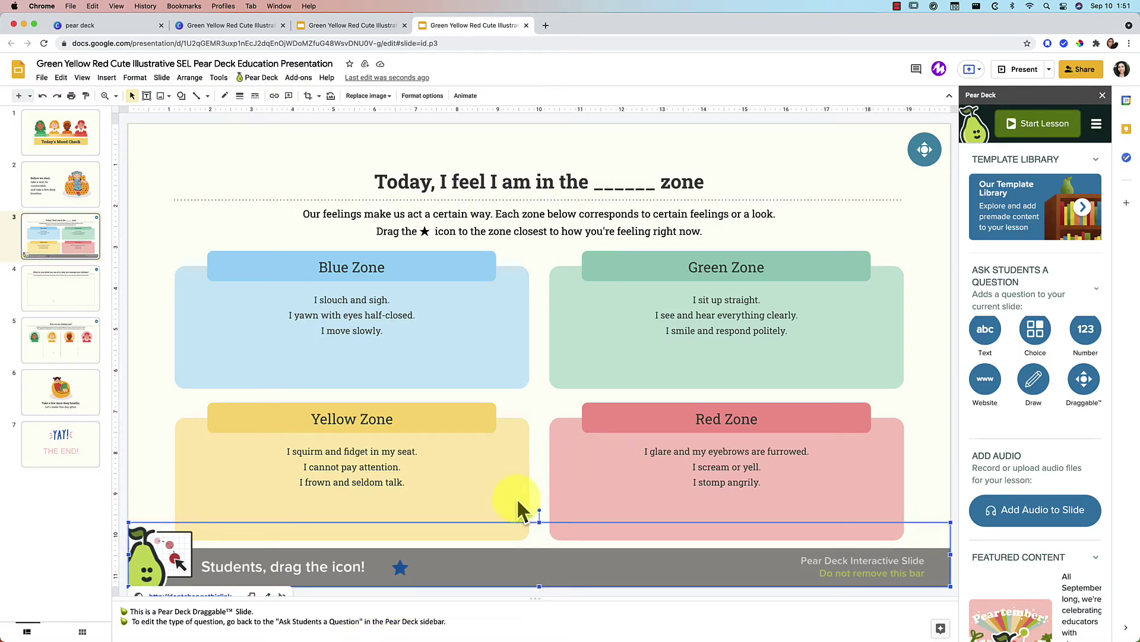
pyautogui.press('Down')
pyautogui.press('Down')
pyautogui.press('Down')
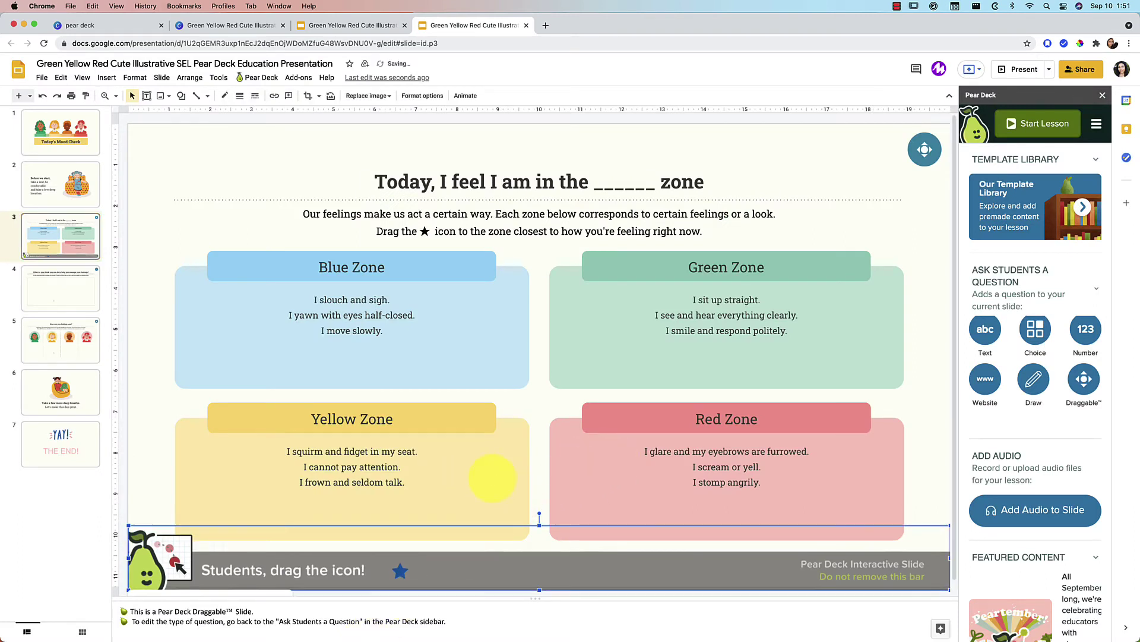
pyautogui.press('Down')
pyautogui.press('Down')
pyautogui.press('Down')
pyautogui.press('Down')
pyautogui.press('Down')
pyautogui.press('Down')
pyautogui.press('Down')
pyautogui.press('Down')
pyautogui.press('Down')
pyautogui.press('Down')
pyautogui.press('Down')
pyautogui.press('Down')
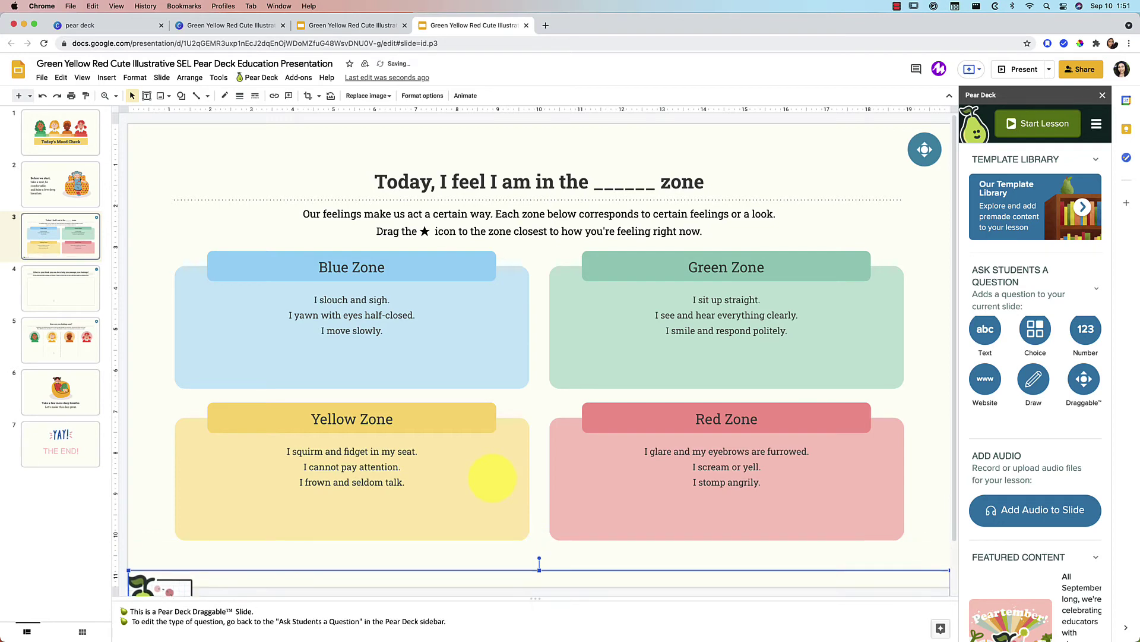
pyautogui.press('Down')
pyautogui.press('Down')
pyautogui.press('Down')
pyautogui.press('Down')
pyautogui.press('Down')
pyautogui.press('Down')
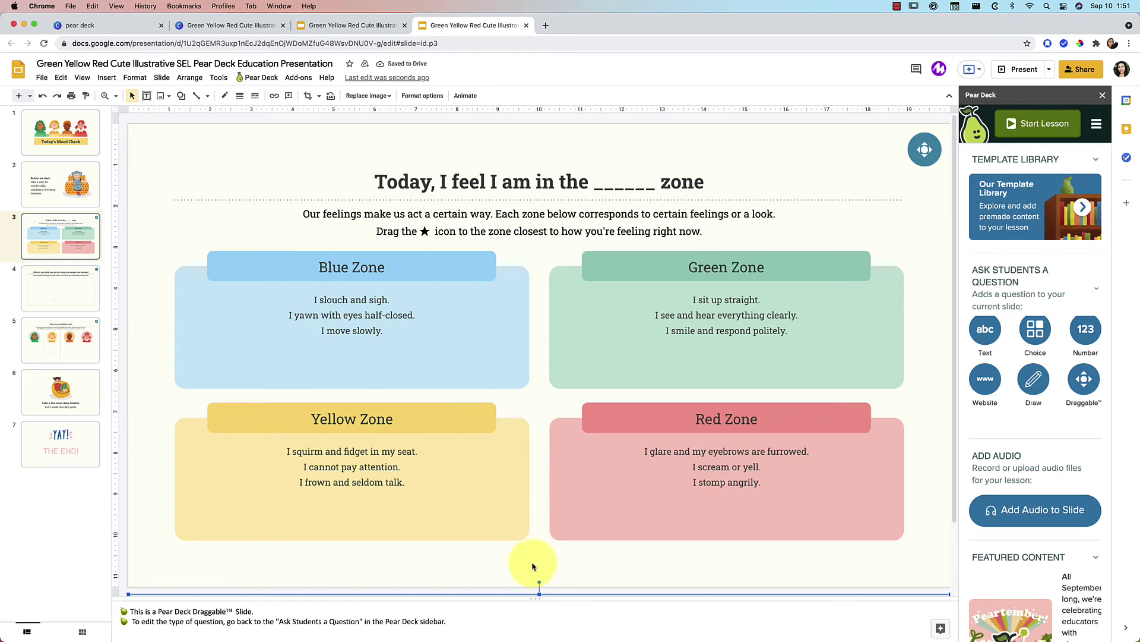
pyautogui.press('Up')
pyautogui.press('Up')
pyautogui.press('Up')
pyautogui.press('Up')
pyautogui.press('Up')
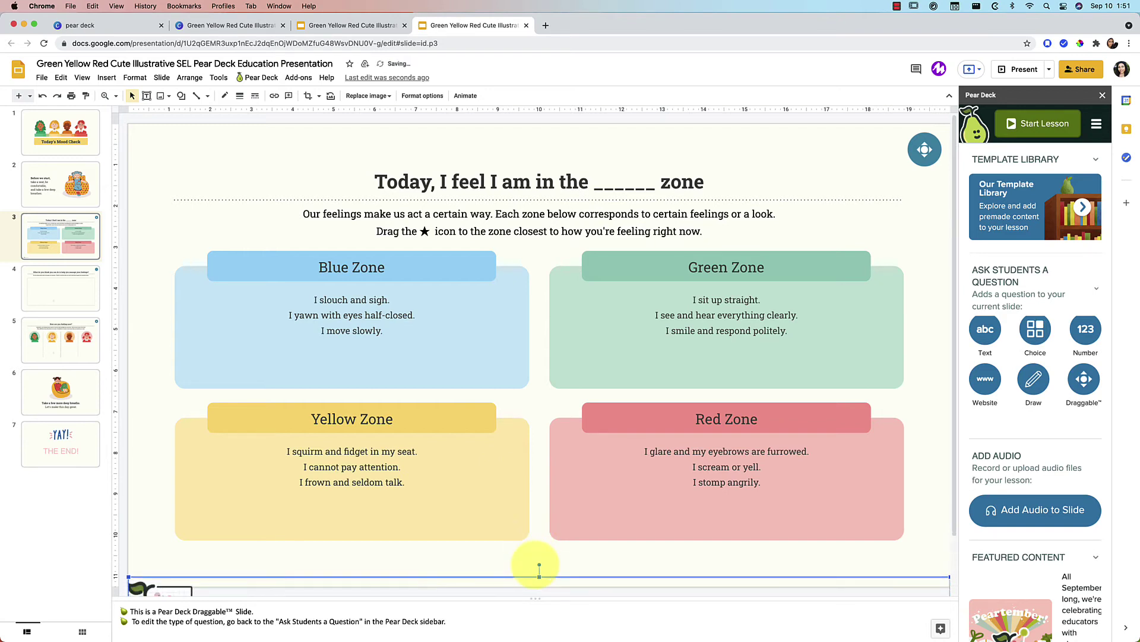
pyautogui.press('Down')
pyautogui.press('Down')
pyautogui.press('Down')
pyautogui.press('Down')
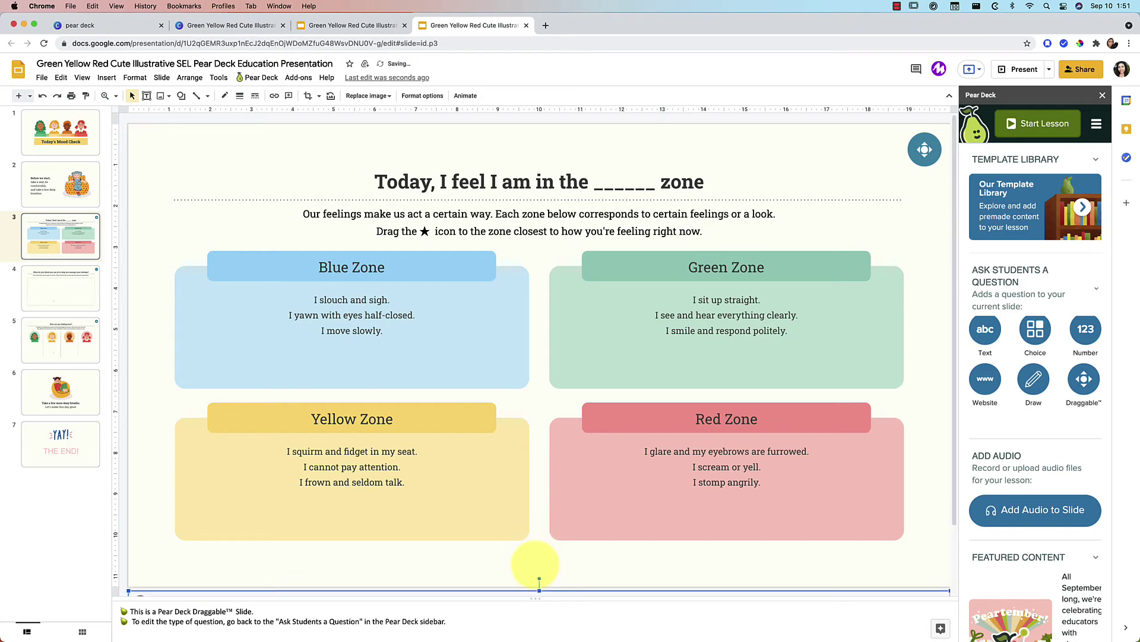
pyautogui.click(535, 556)
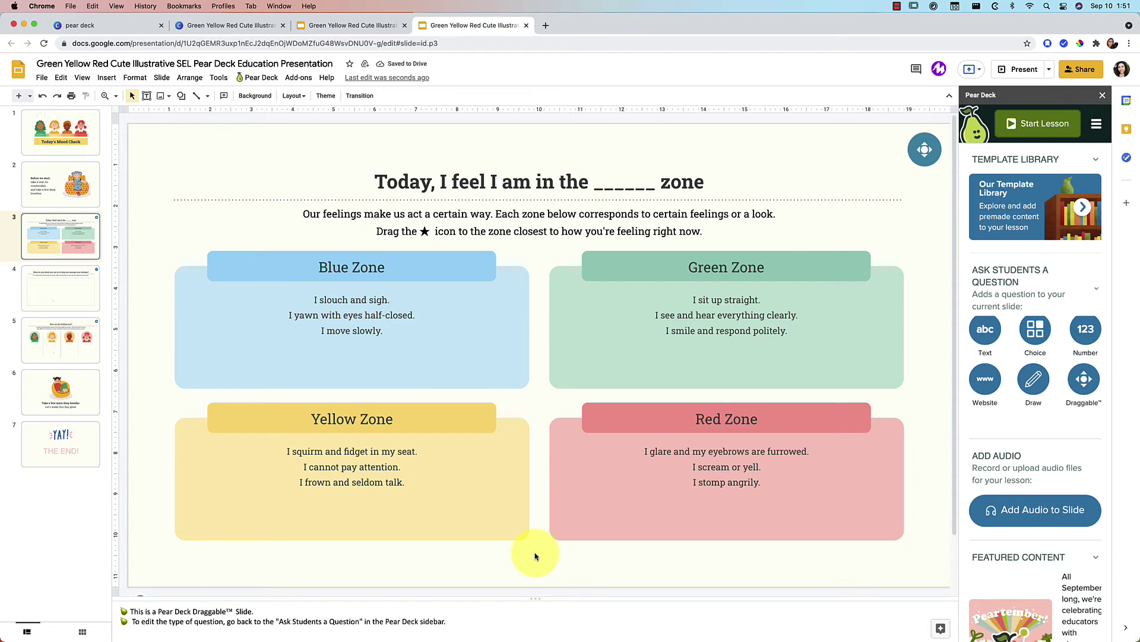
# Step: Make slide 5, 'How are you feeling now?', a Pear Deck Draggable with enlarged heart items
pyautogui.click(69, 297)
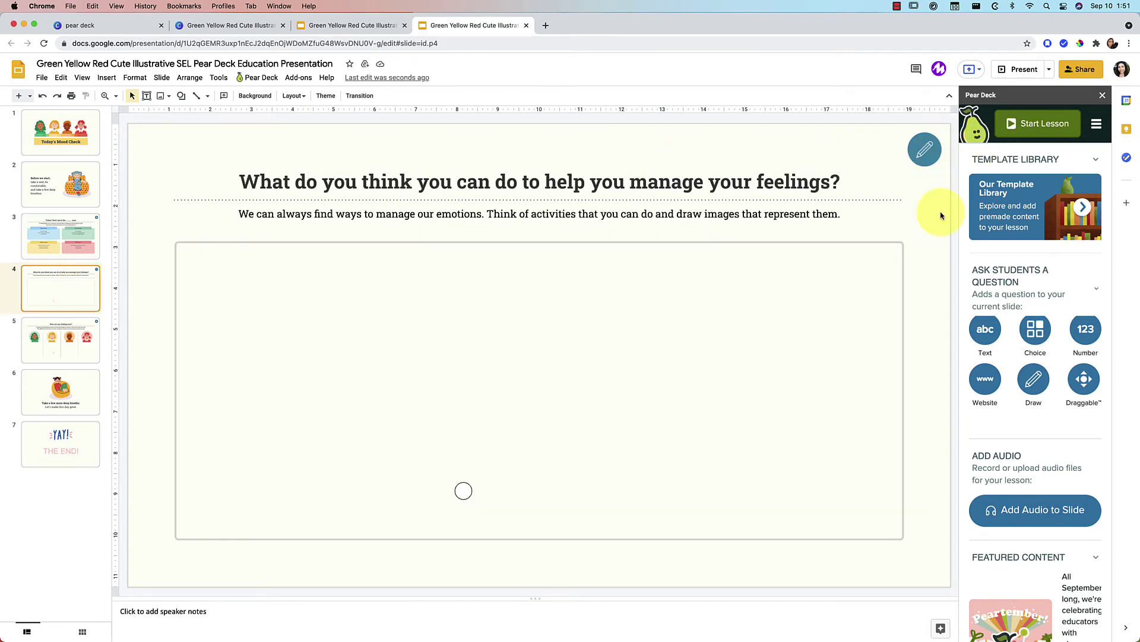
pyautogui.click(1037, 379)
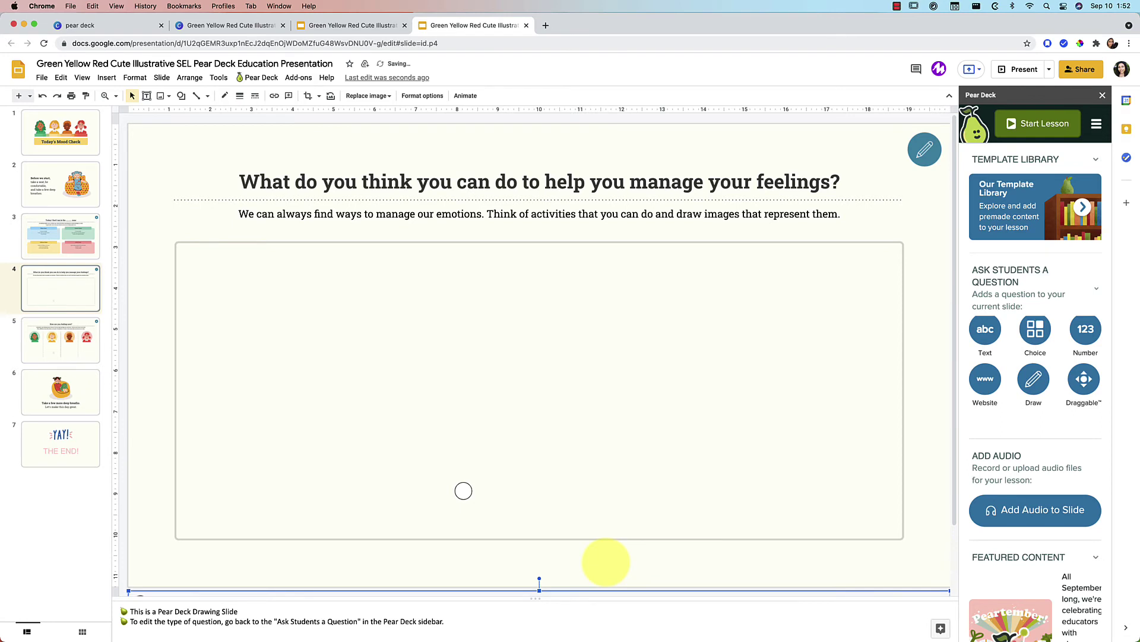
pyautogui.click(75, 343)
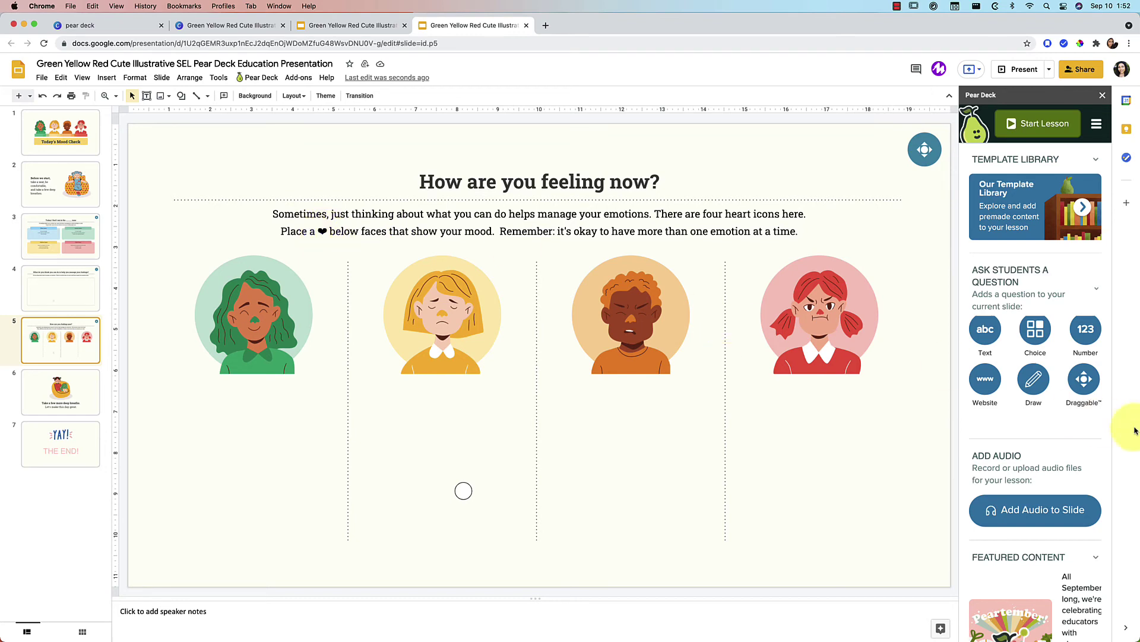
pyautogui.click(1088, 377)
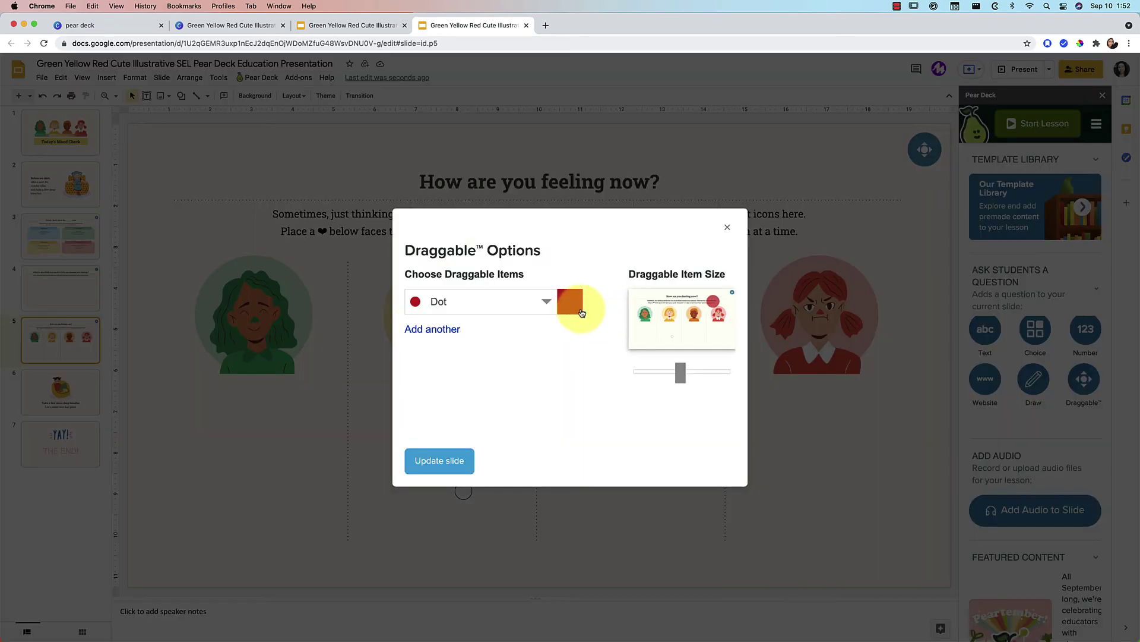
pyautogui.click(544, 304)
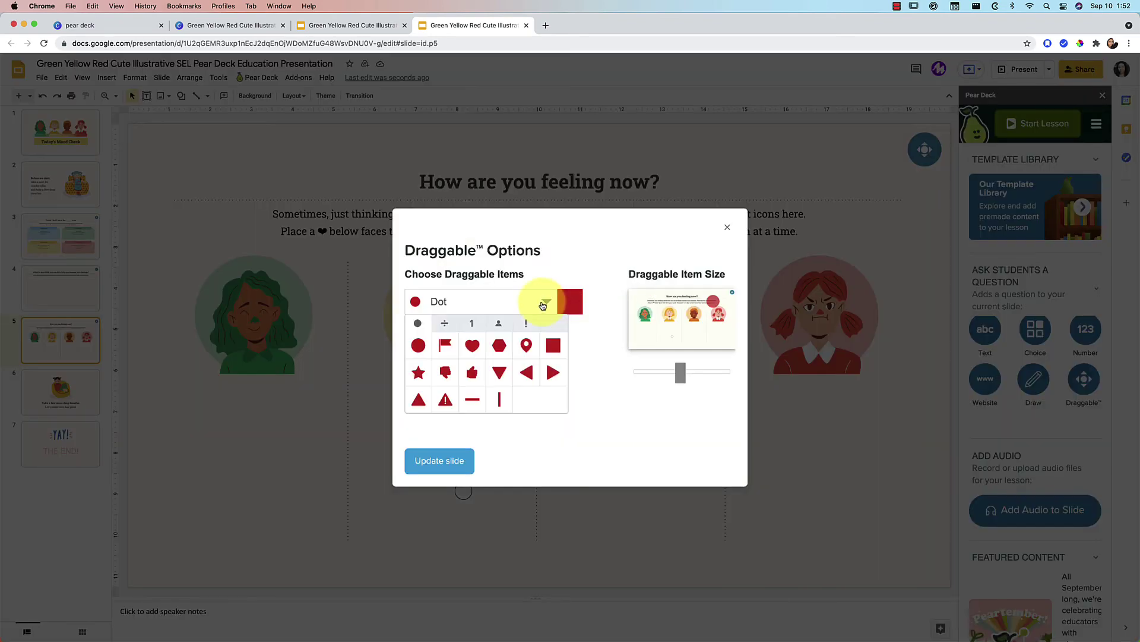
pyautogui.click(472, 345)
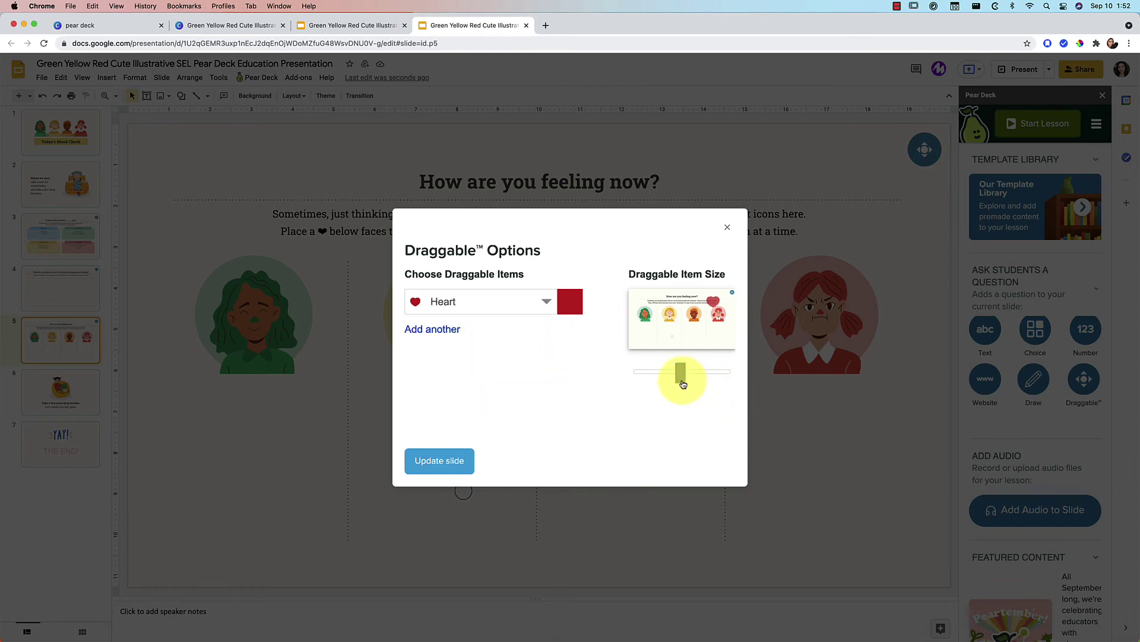
pyautogui.moveTo(683, 382); pyautogui.dragTo(702, 382)
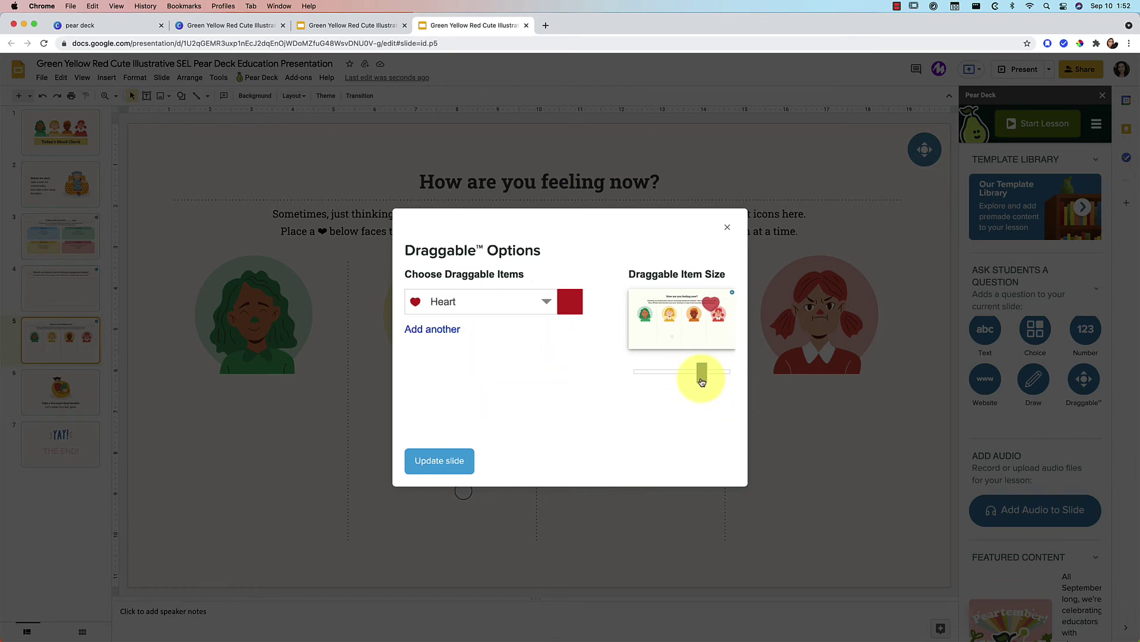
pyautogui.click(439, 461)
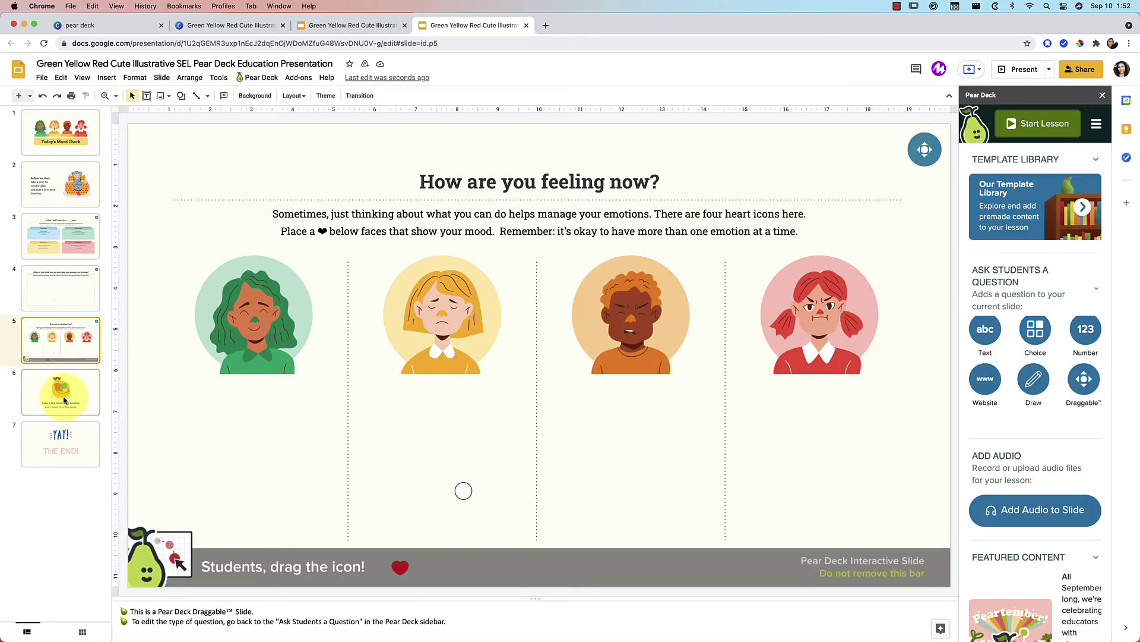
# Step: Page through the deep-breaths and THE END slides, then launch a student-paced Pear Deck lesson
pyautogui.click(64, 400)
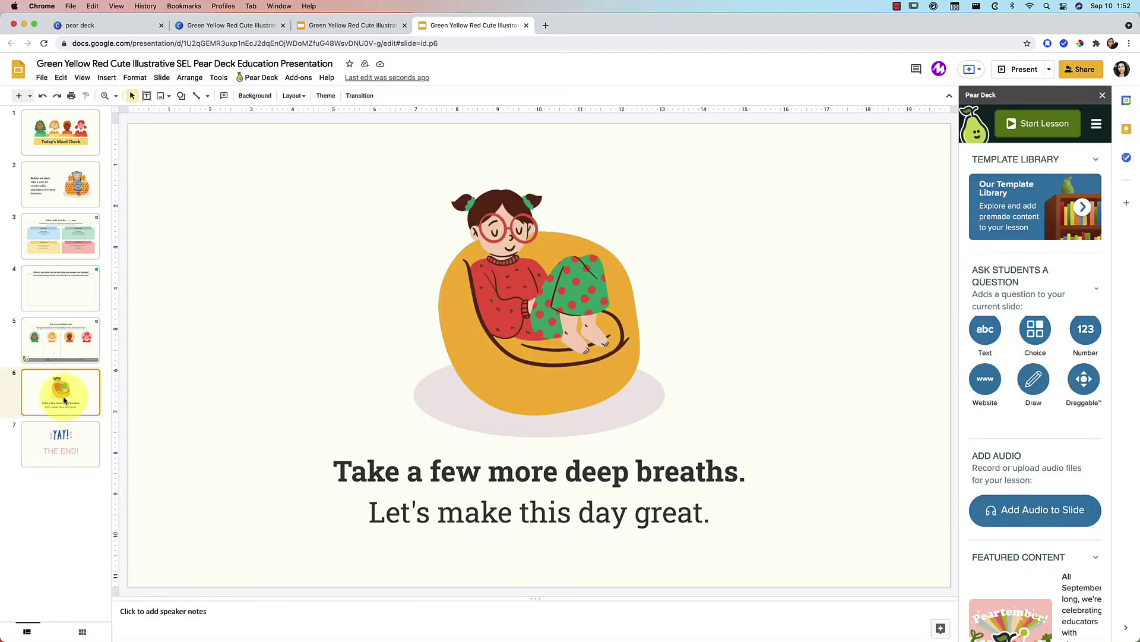
pyautogui.press('Down')
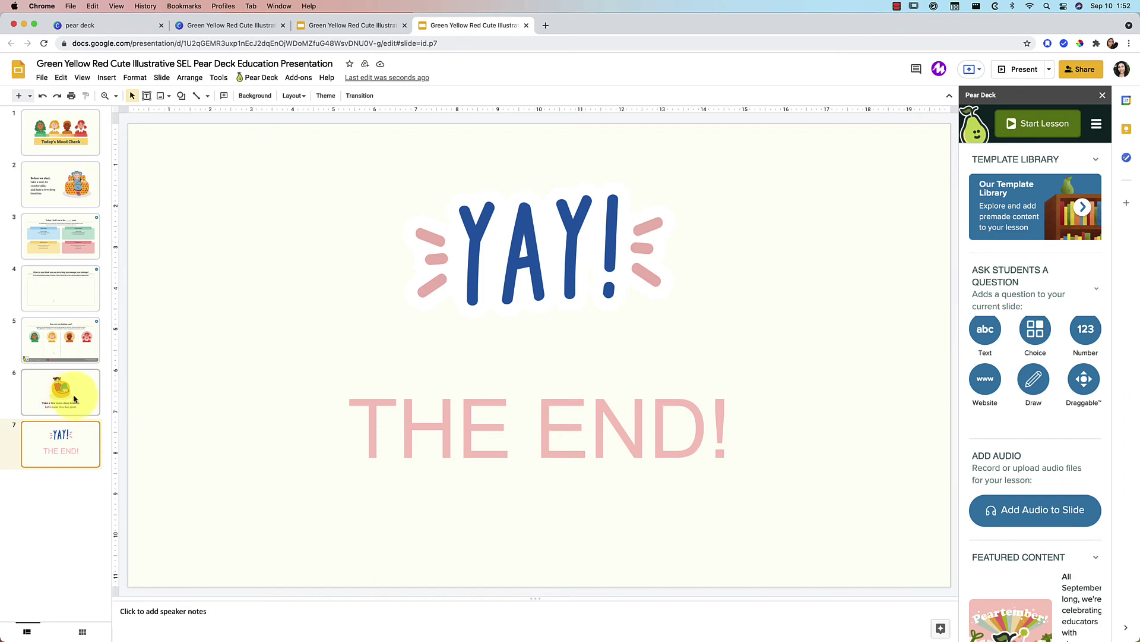
pyautogui.click(1034, 136)
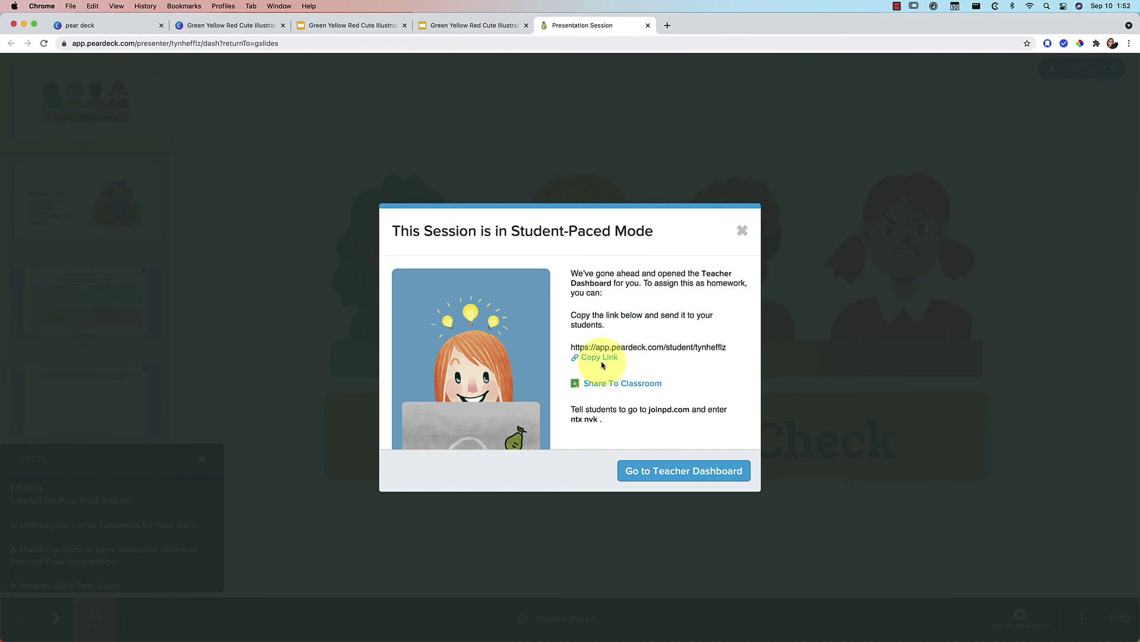
# Step: Copy the student link and, as a test student, drag the star into the Green Zone
pyautogui.click(603, 364)
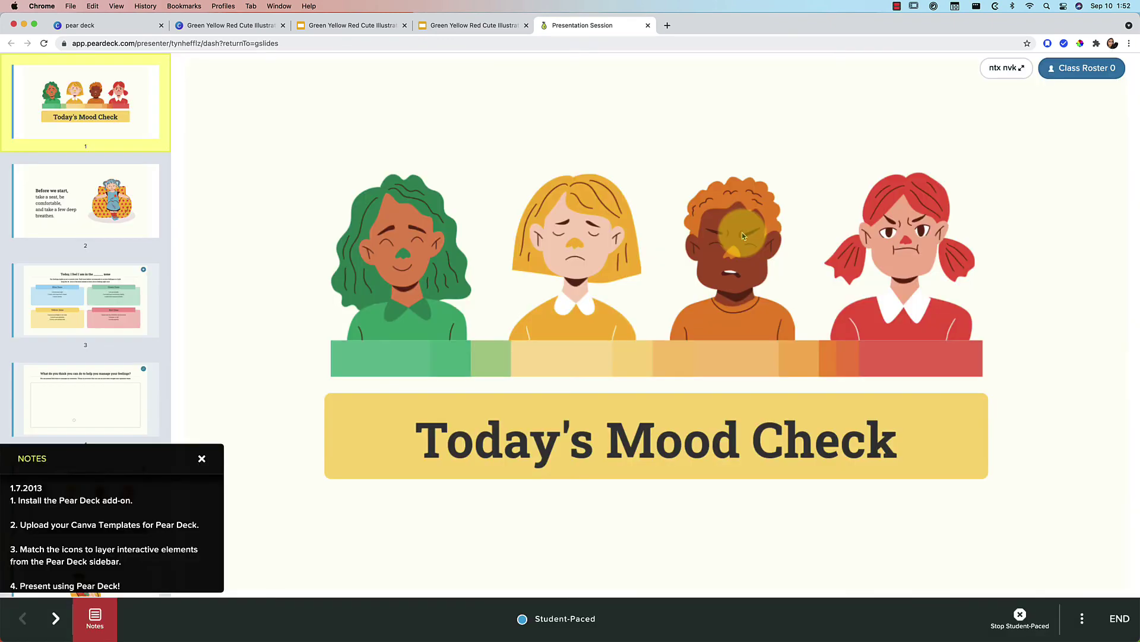
pyautogui.click(742, 231)
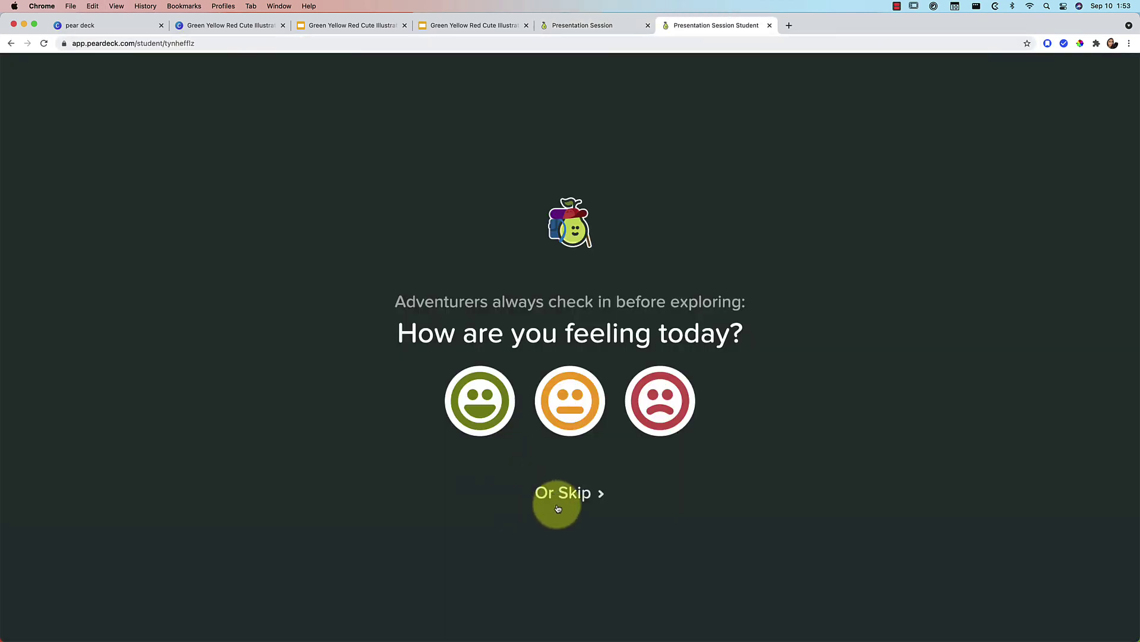
pyautogui.click(556, 502)
pyautogui.press('Right')
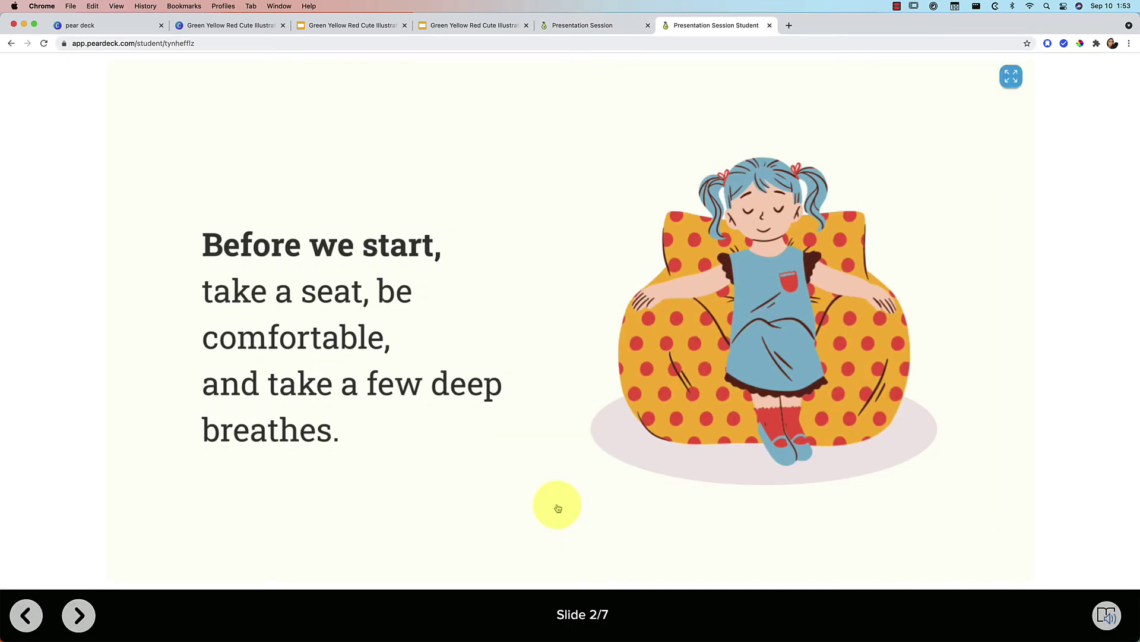
pyautogui.press('Right')
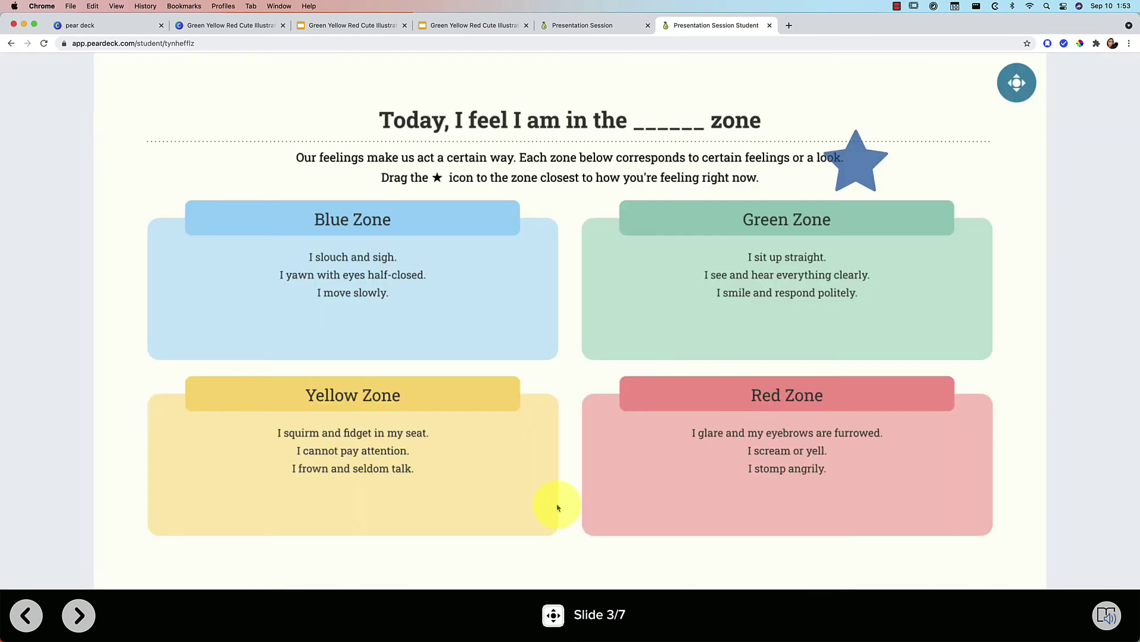
pyautogui.moveTo(856, 162); pyautogui.dragTo(669, 311)
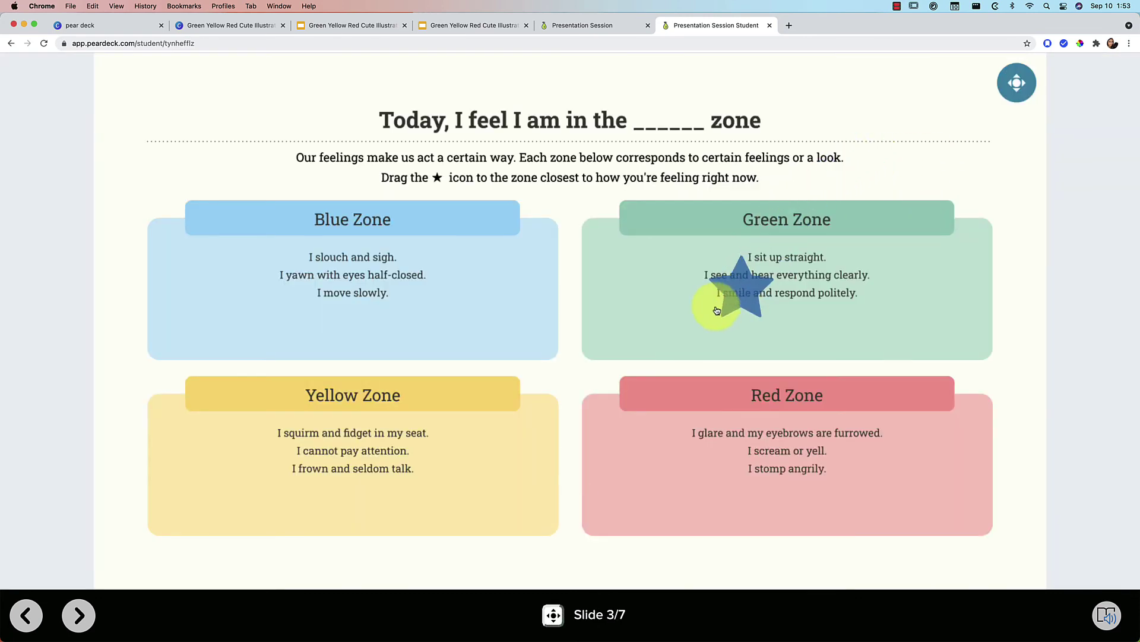
pyautogui.click(77, 622)
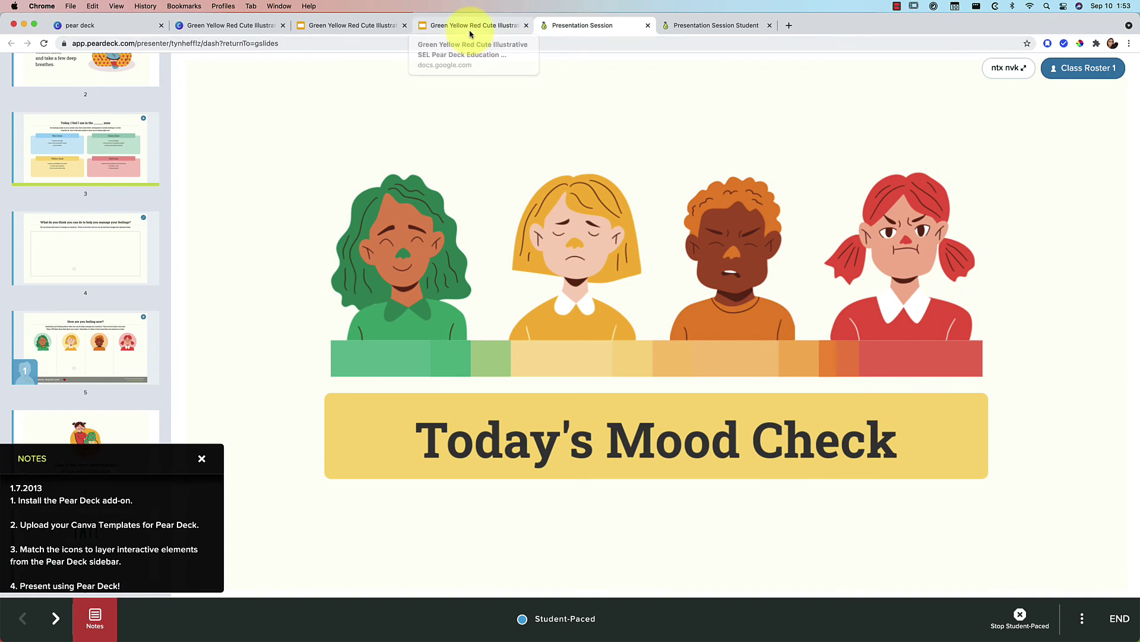
# Step: Remove the PowerPoint copy of the deck from the Pear Deck x Canva Drive folder
pyautogui.click(470, 25)
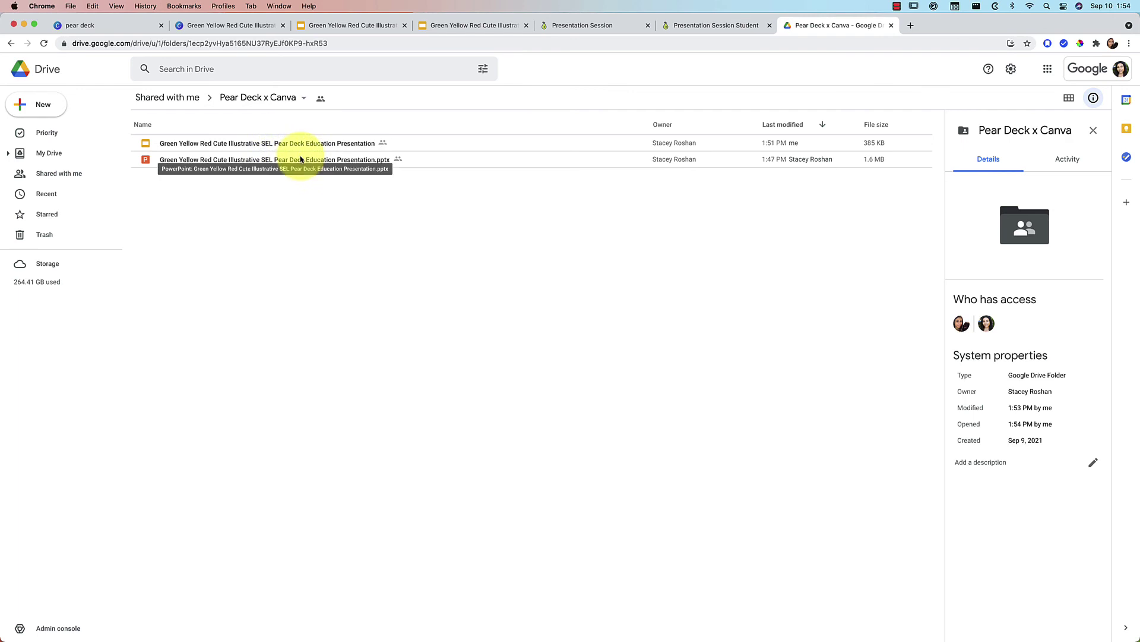
pyautogui.click(282, 144)
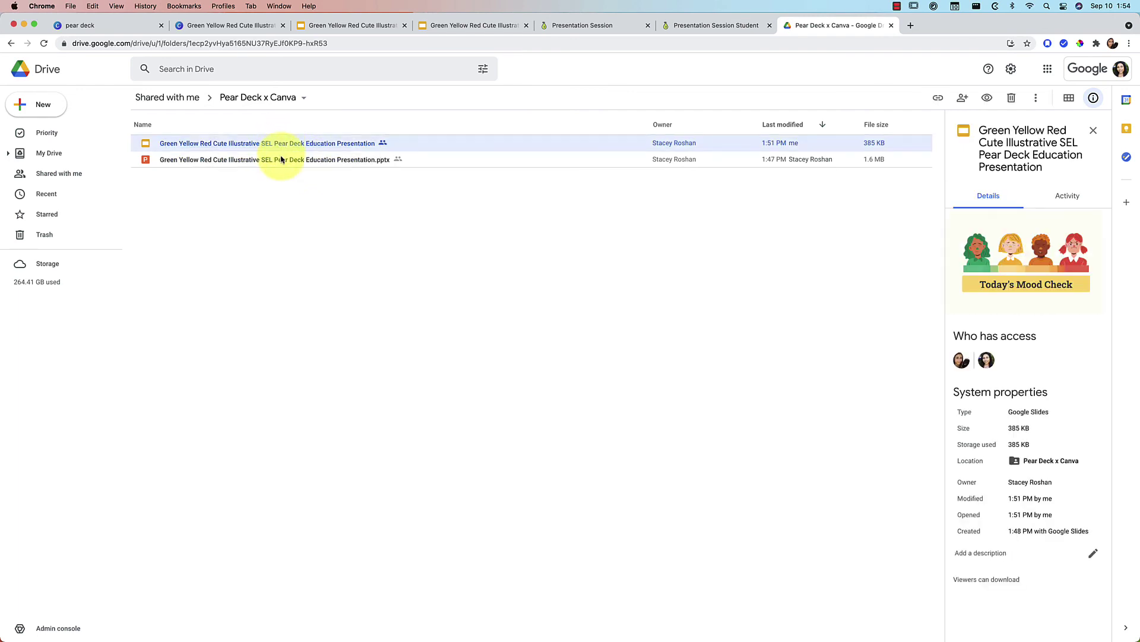
pyautogui.click(281, 159)
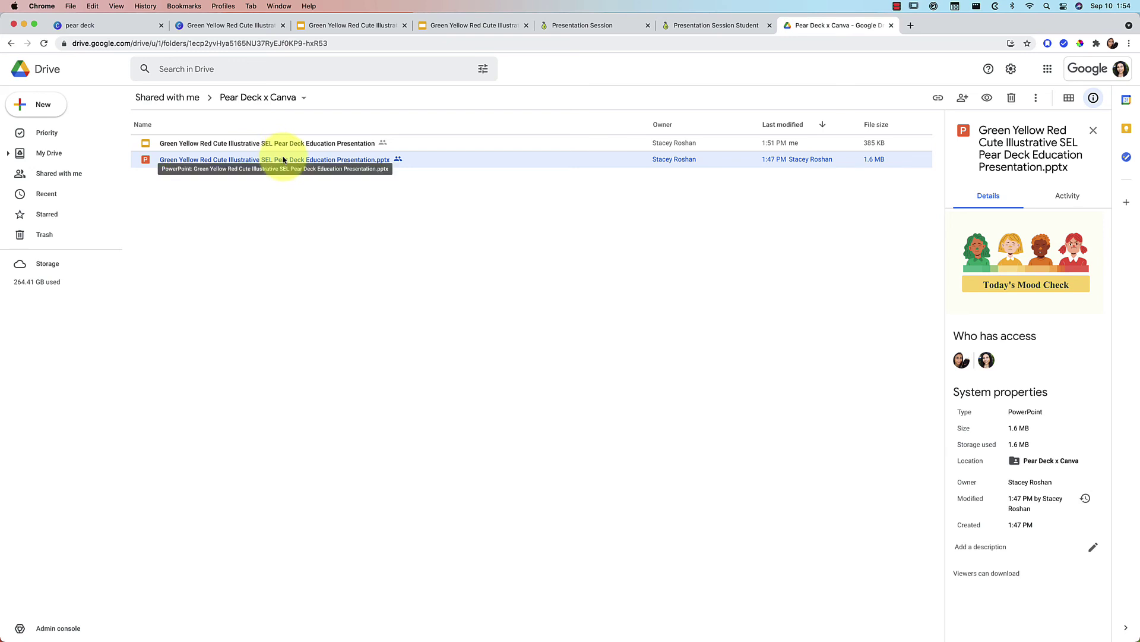
pyautogui.click(285, 143)
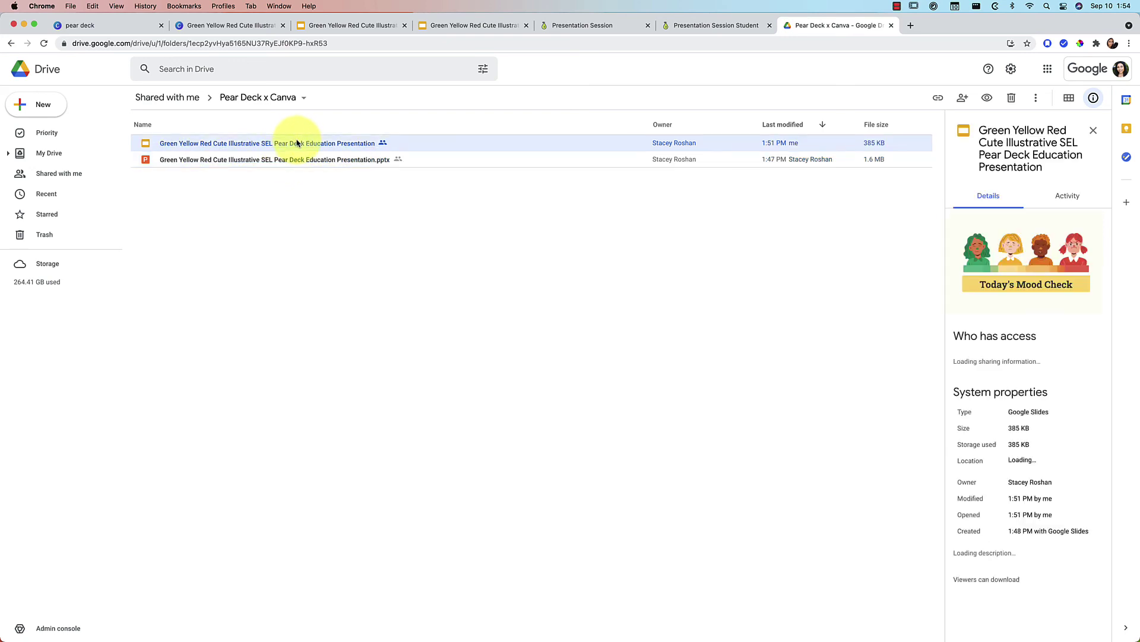
pyautogui.click(301, 160)
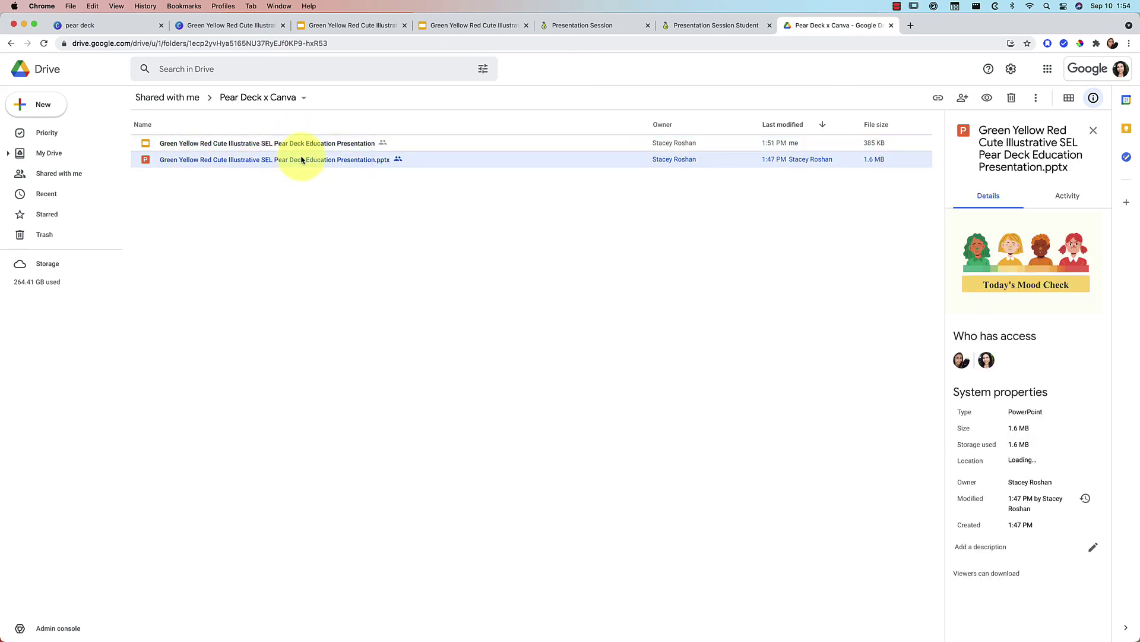
pyautogui.rightClick(302, 159)
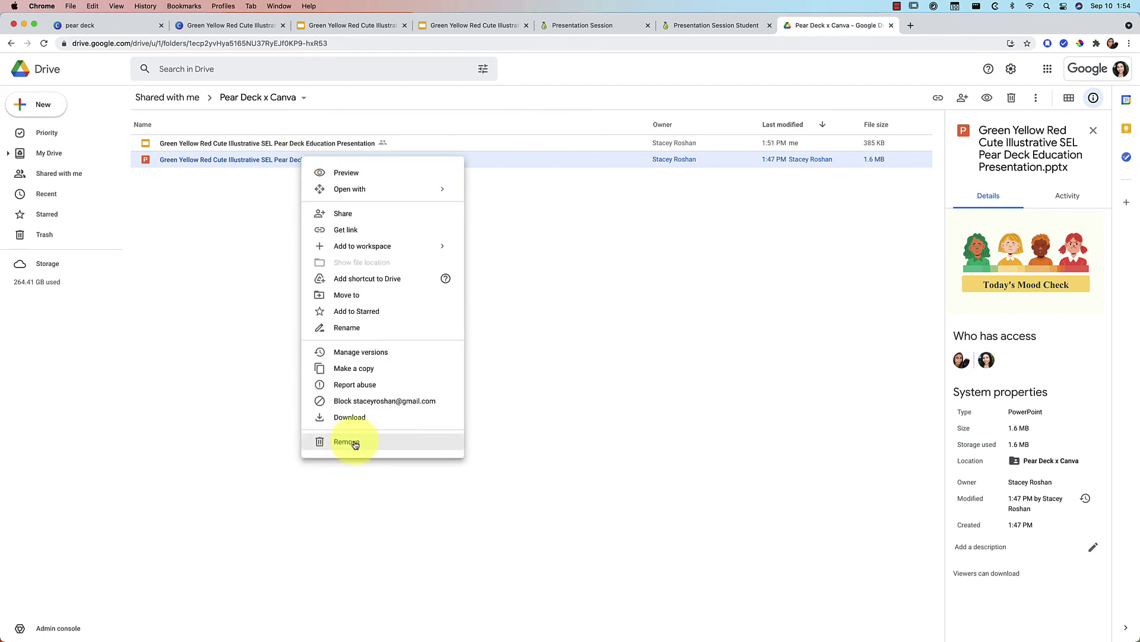
pyautogui.click(355, 442)
pyautogui.click(342, 147)
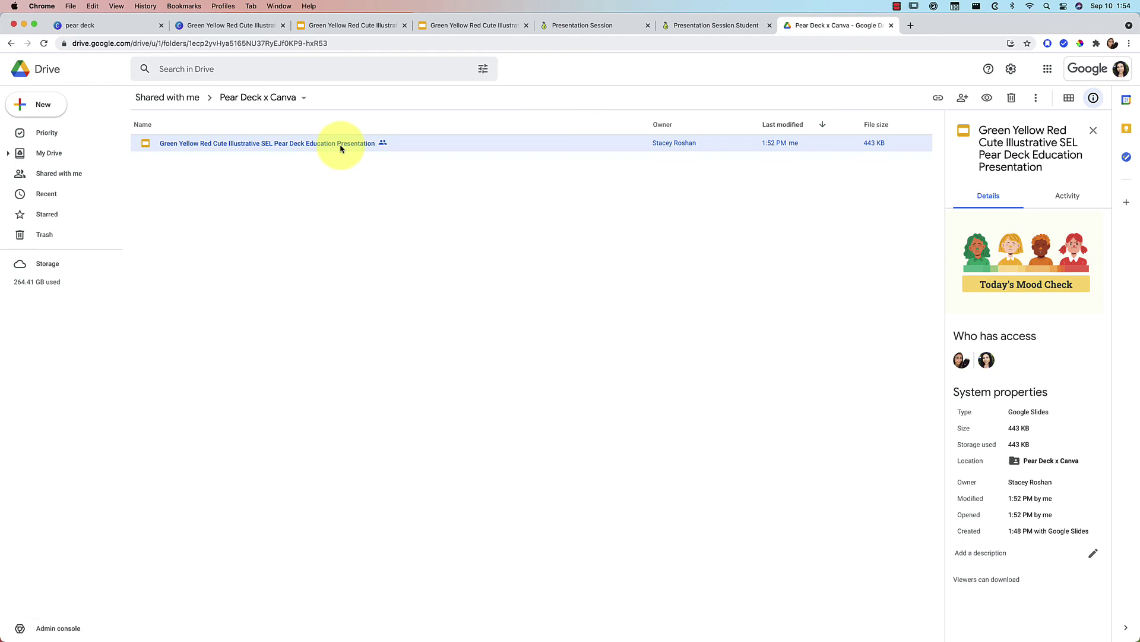
# Step: Revisit the Canva design, dismiss the 'Your design has been saved!' notice, and return to the 'pear deck' results
pyautogui.click(484, 25)
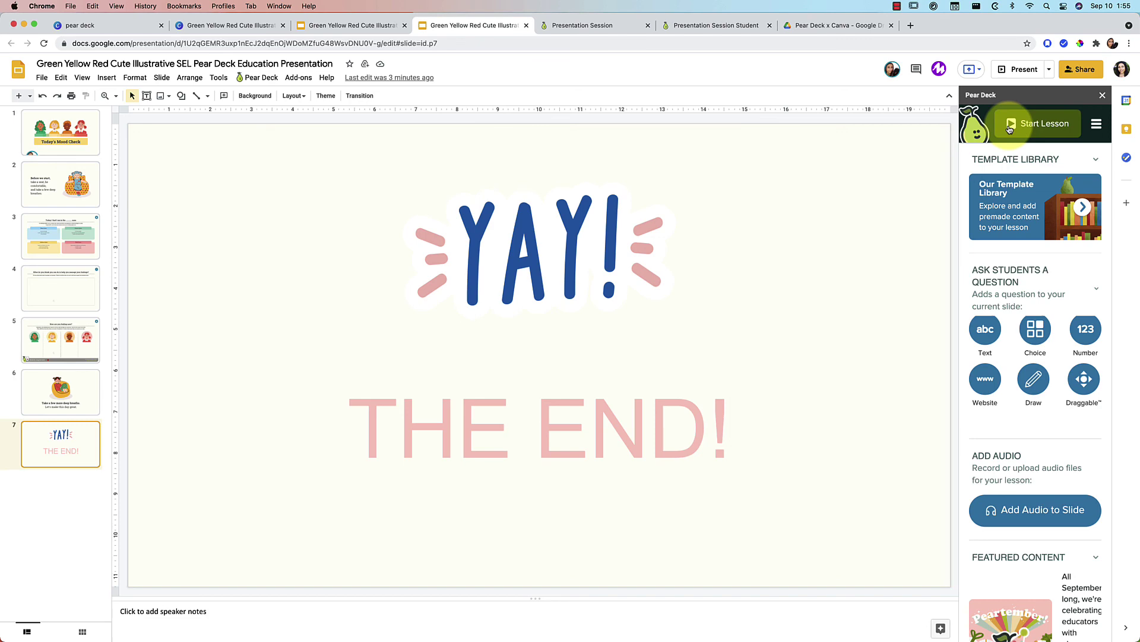
pyautogui.click(235, 27)
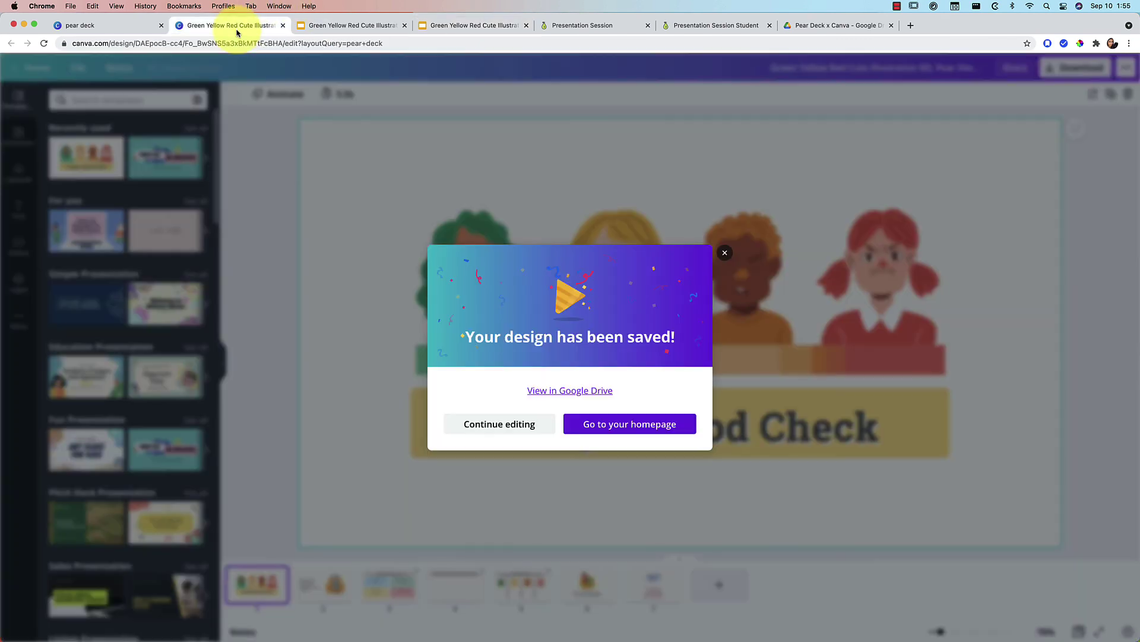
pyautogui.click(238, 272)
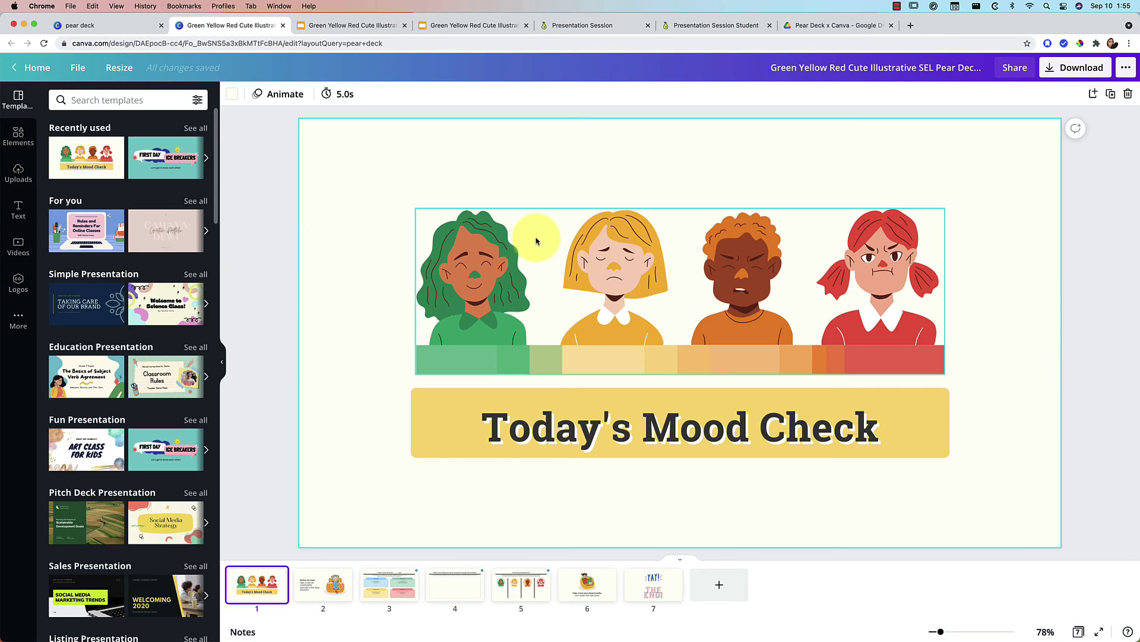
pyautogui.click(110, 25)
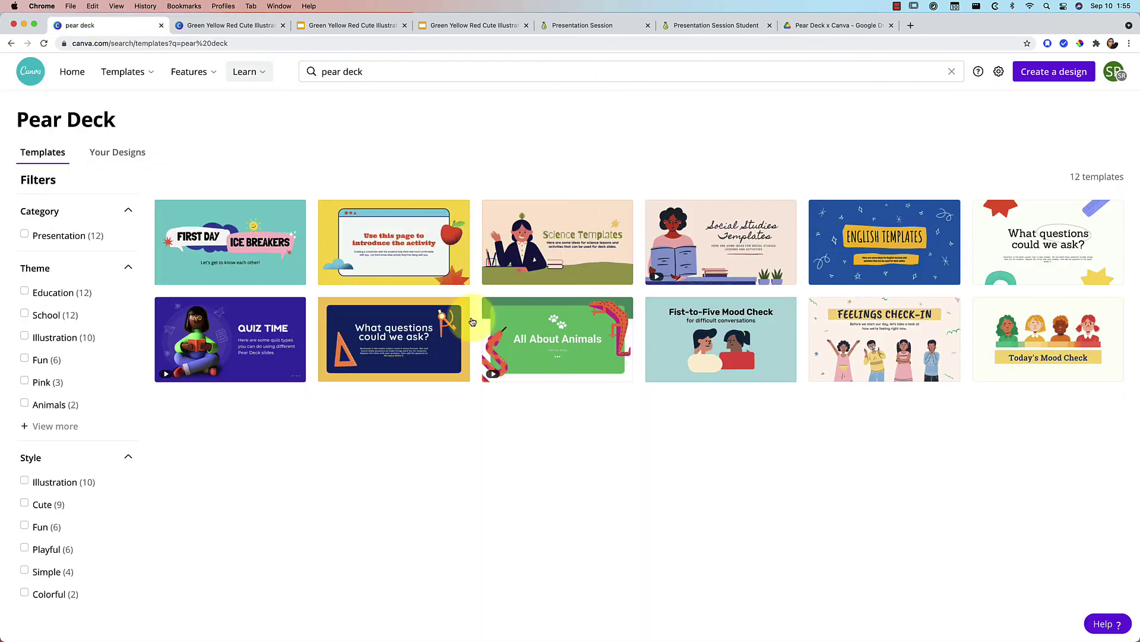